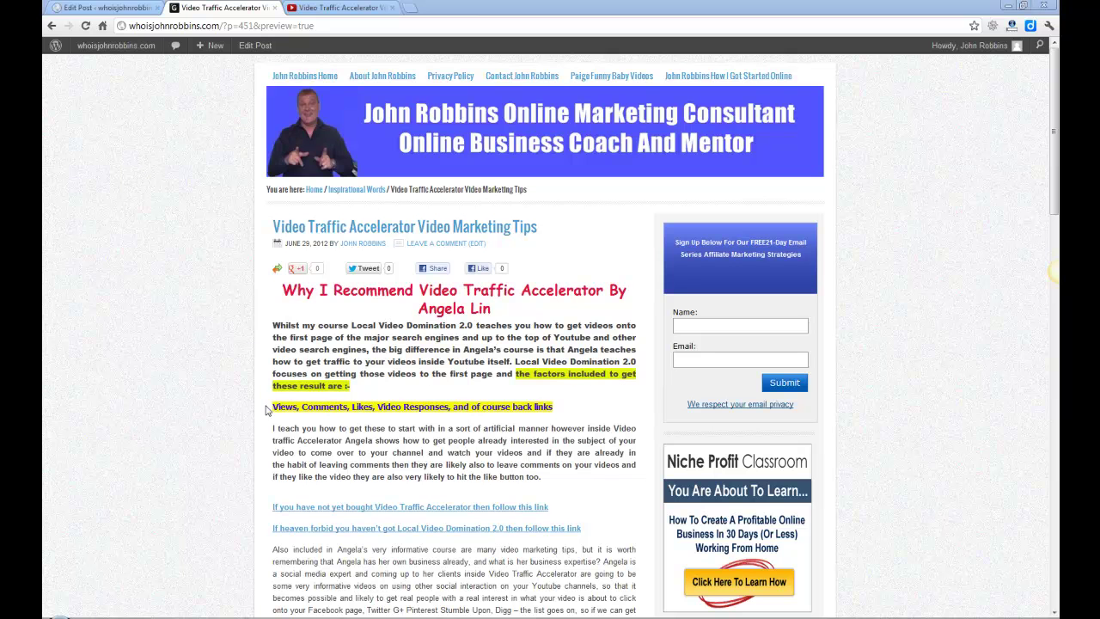
Review the preview of the post "Video Traffic Accelerator Video Marketing Tips", including its headings, highlighted text and font styling.
left_click_drag(1054, 203, 983, 262)
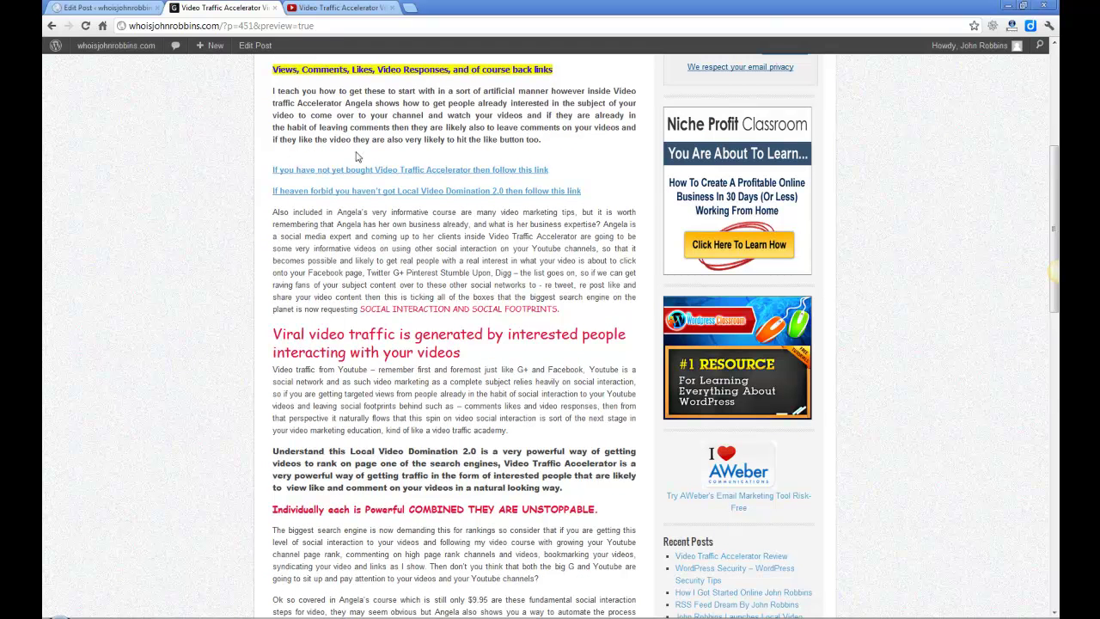
left_click_drag(1057, 228, 1058, 198)
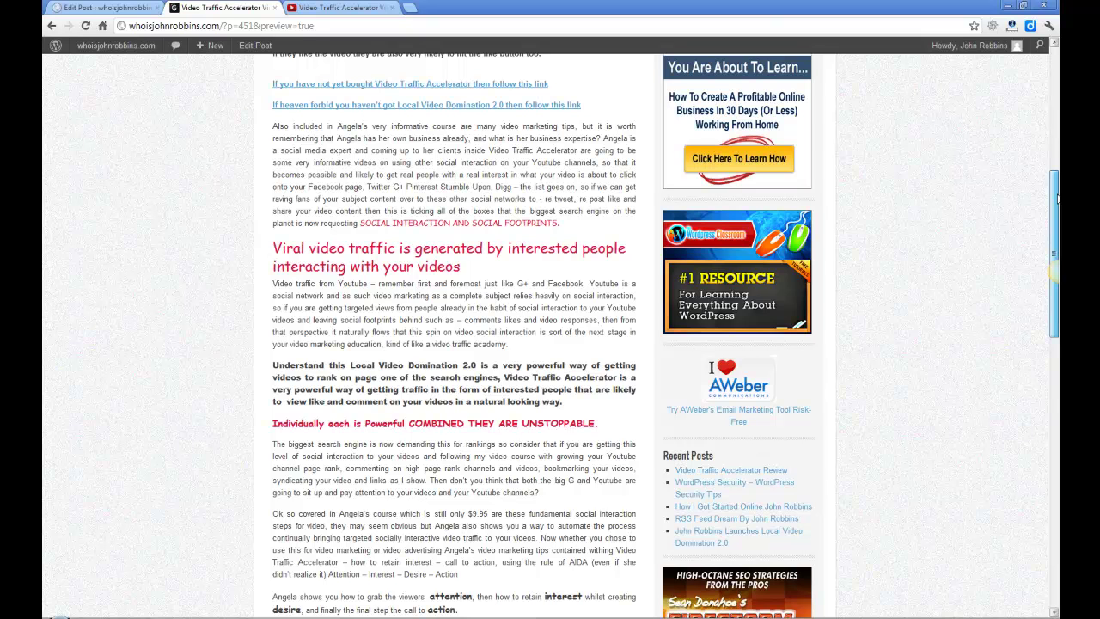
left_click_drag(1058, 199, 1056, 273)
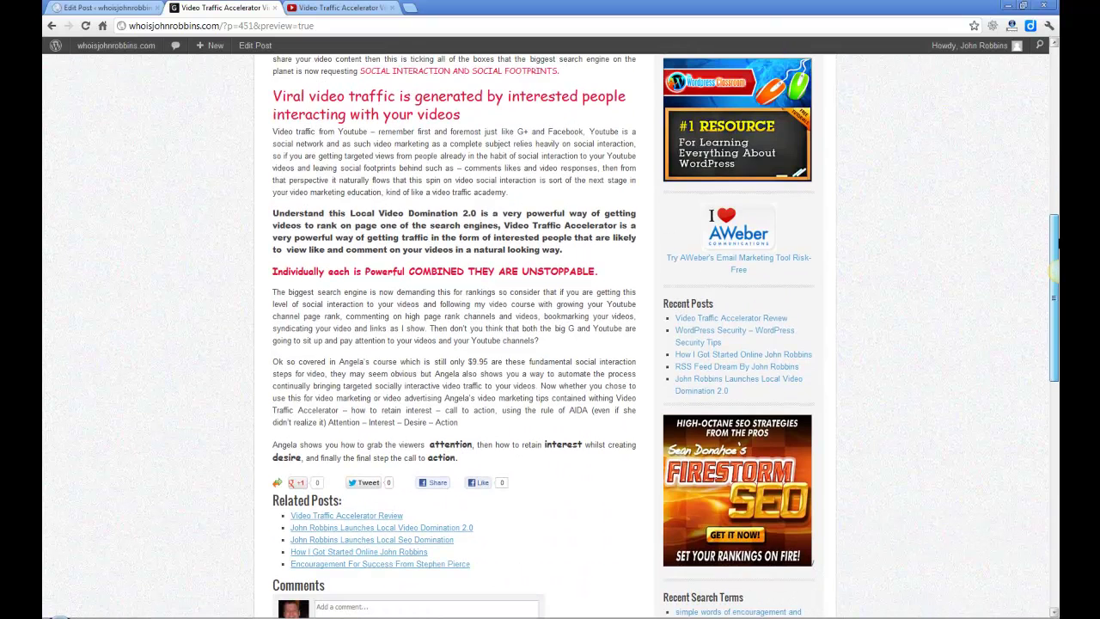
scroll(1052, 272, "up", 1)
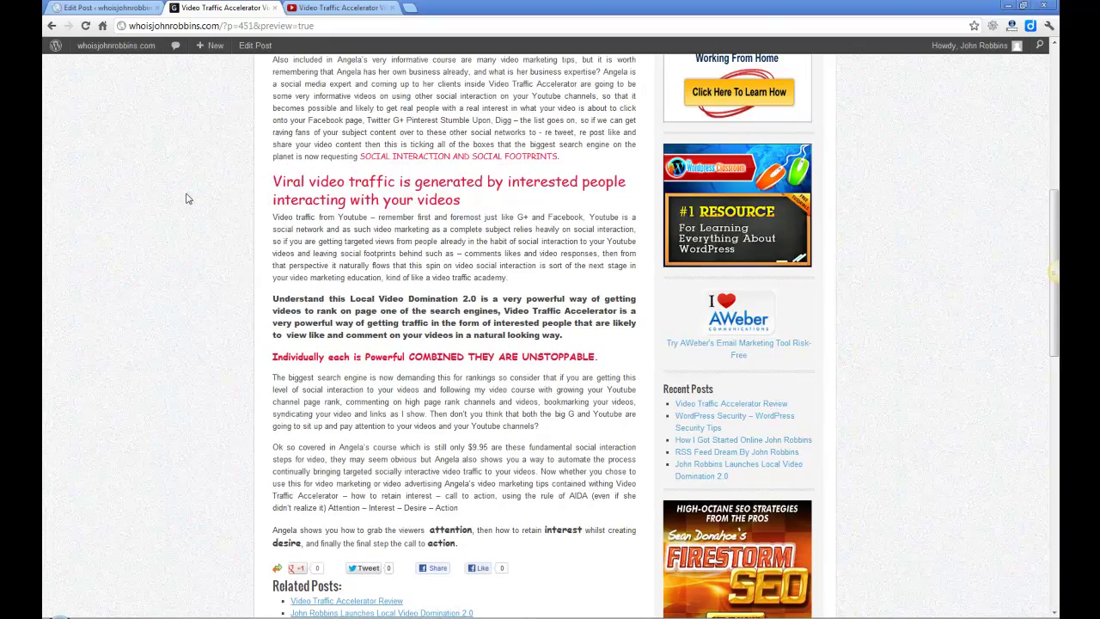
scroll(188, 198, "up", 2)
scroll(189, 198, "down", 4)
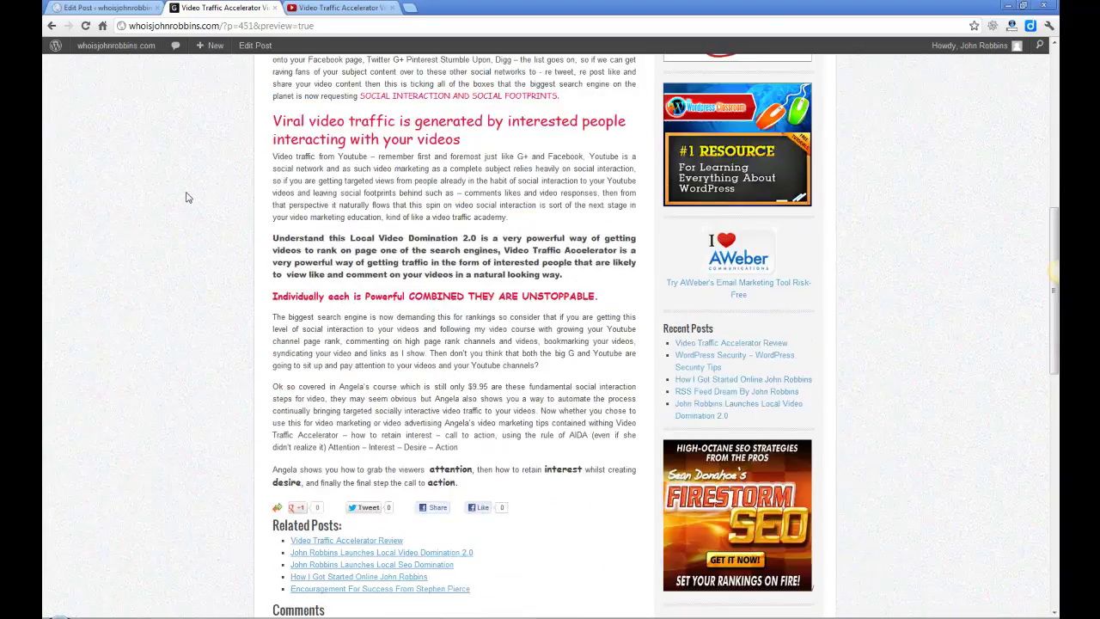
scroll(188, 197, "up", 10)
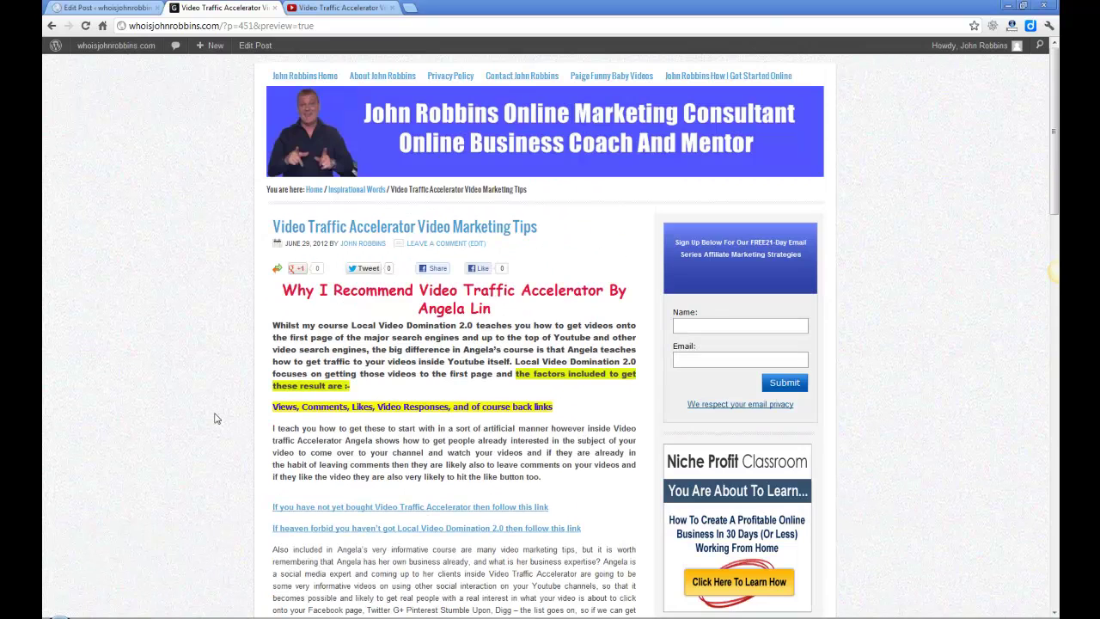
Return to editing the post and examine the font family and font size choices available in its visual editor.
left_click(77, 6)
scroll(80, 390, "down", 1)
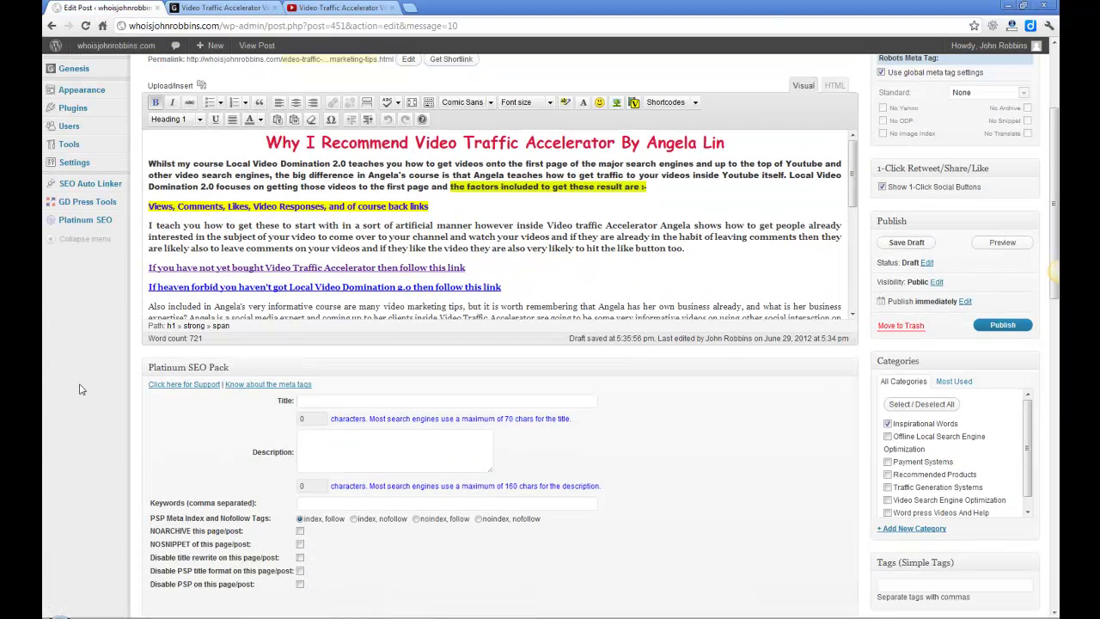
scroll(80, 390, "up", 3)
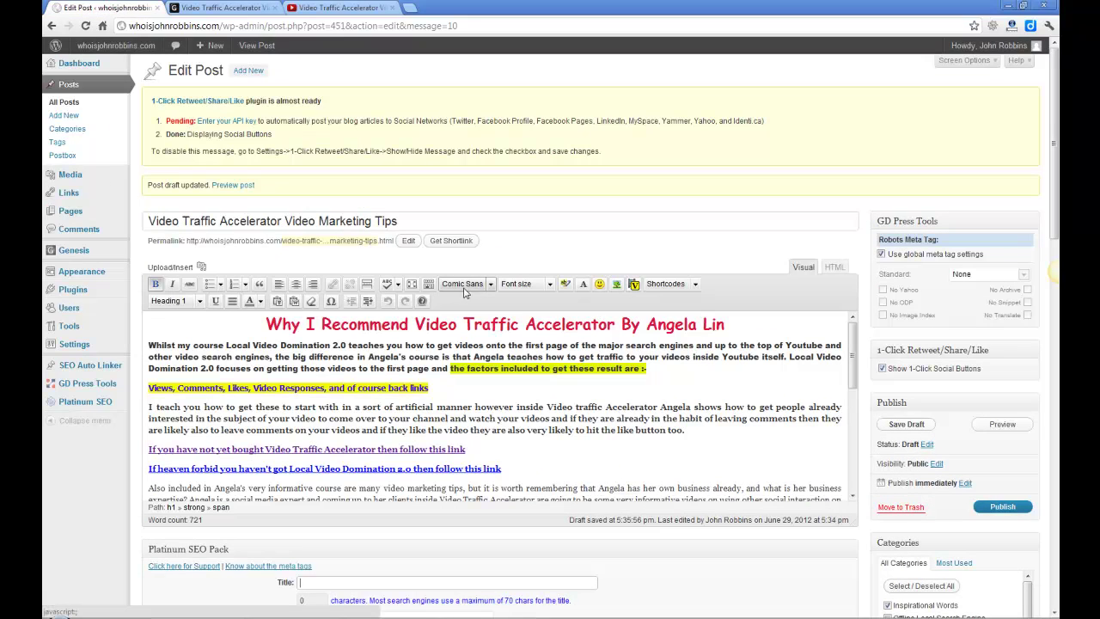
left_click(488, 286)
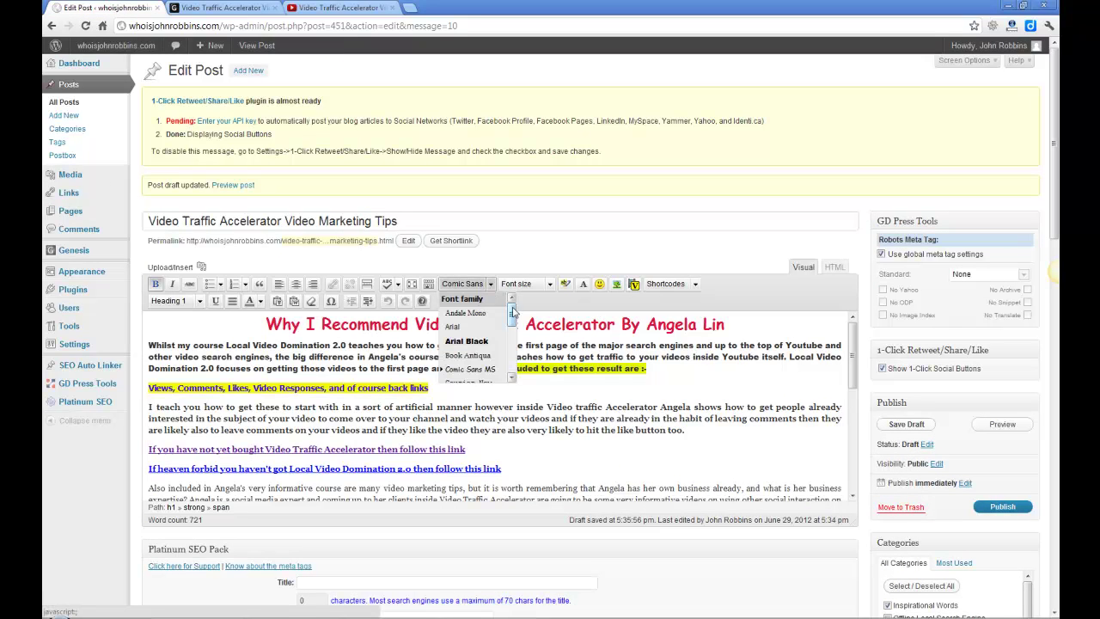
mouse_move(512, 310)
left_mouse_down()
mouse_move(512, 371)
mouse_move(507, 298)
left_mouse_up()
left_click(550, 284)
left_click(550, 284)
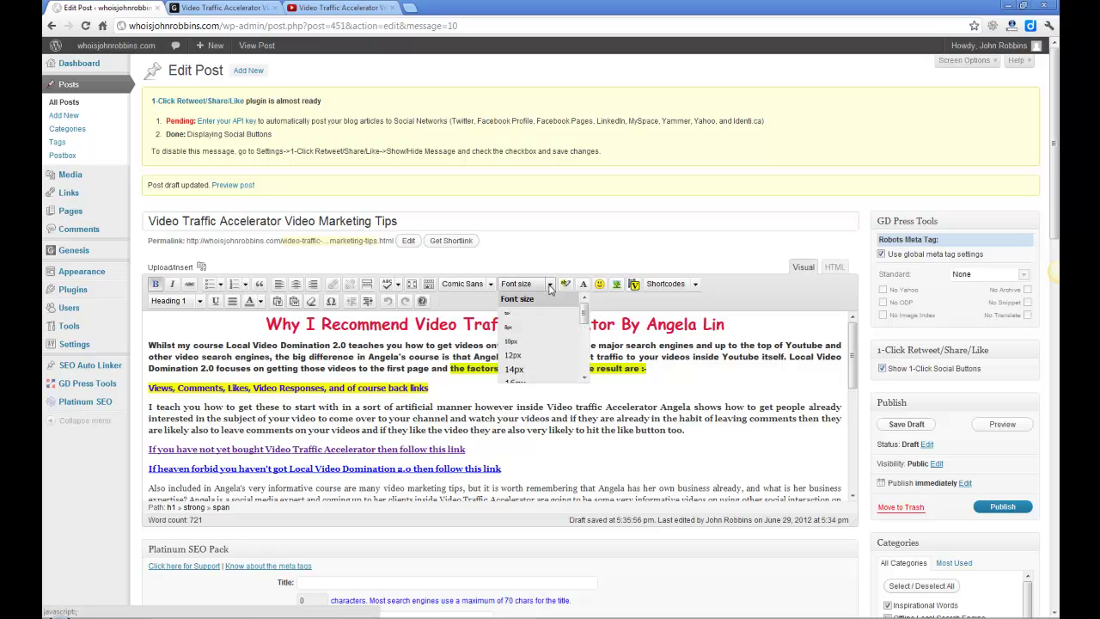
mouse_move(585, 311)
left_mouse_down()
mouse_move(590, 370)
mouse_move(585, 311)
left_mouse_up()
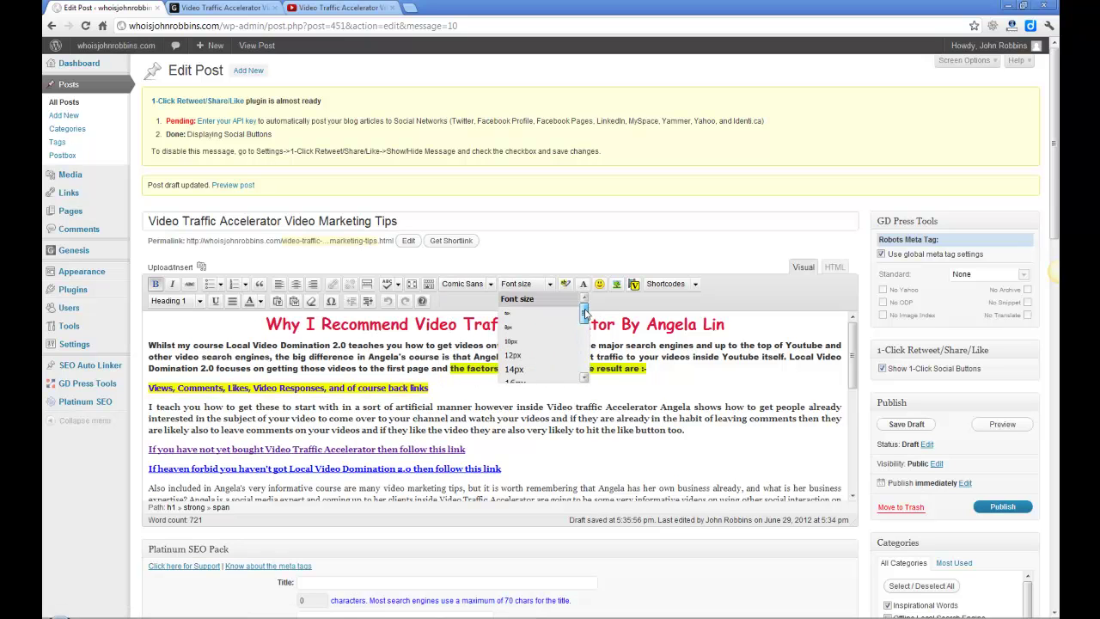
left_click(246, 322)
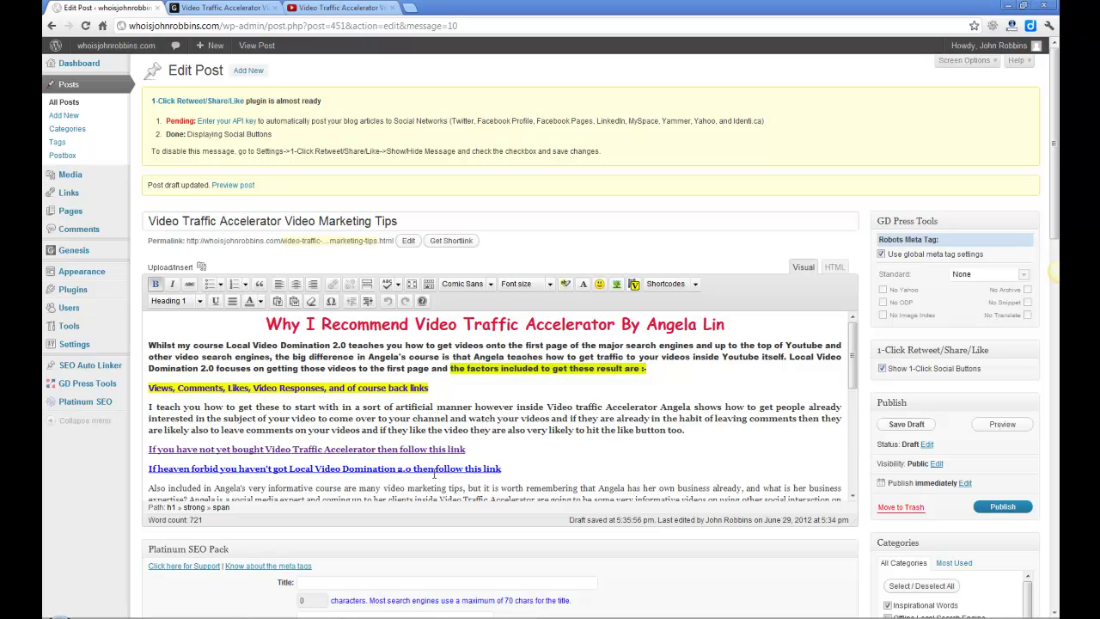
Examine the formatting of the post's "Viral video traffic" heading and the "Individually each is Powerful" line.
scroll(434, 475, "down", 2)
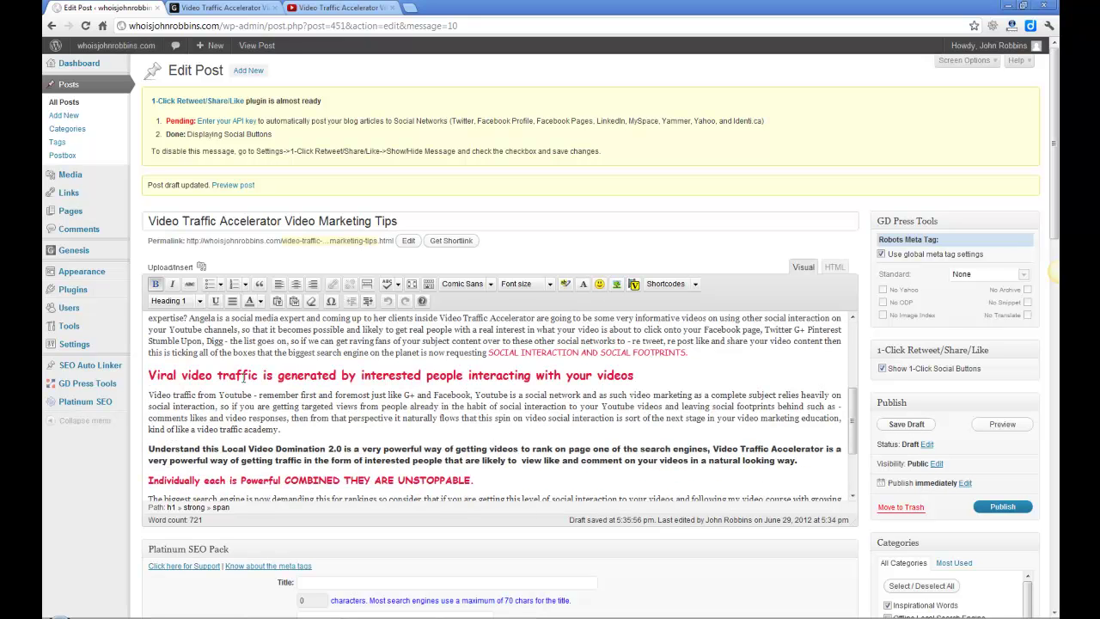
left_click(245, 465)
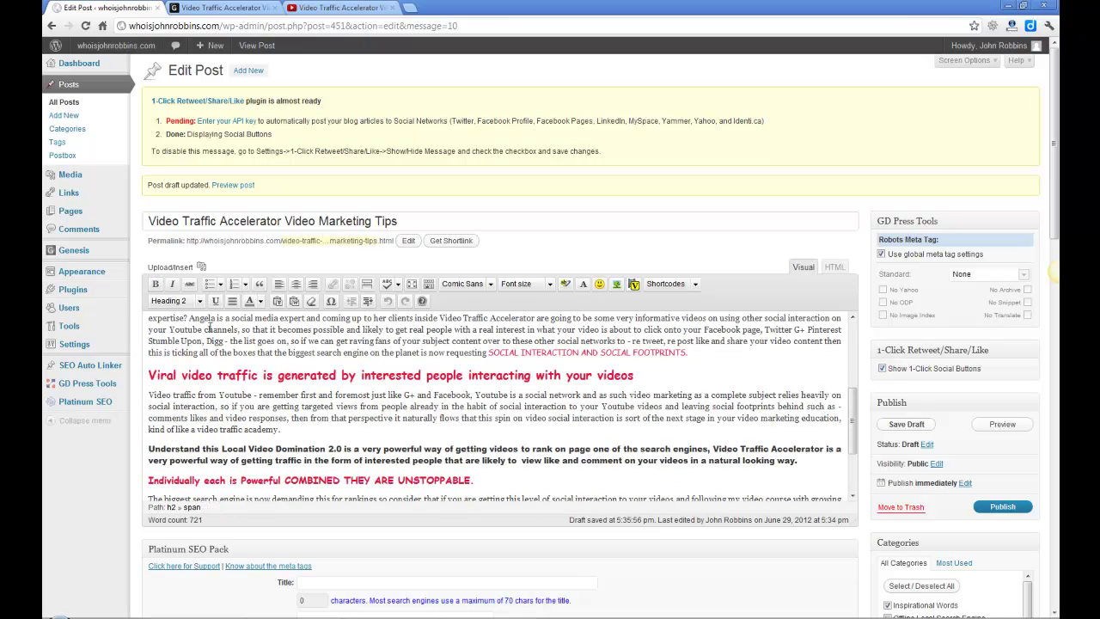
left_click(257, 477)
scroll(354, 477, "down", 3)
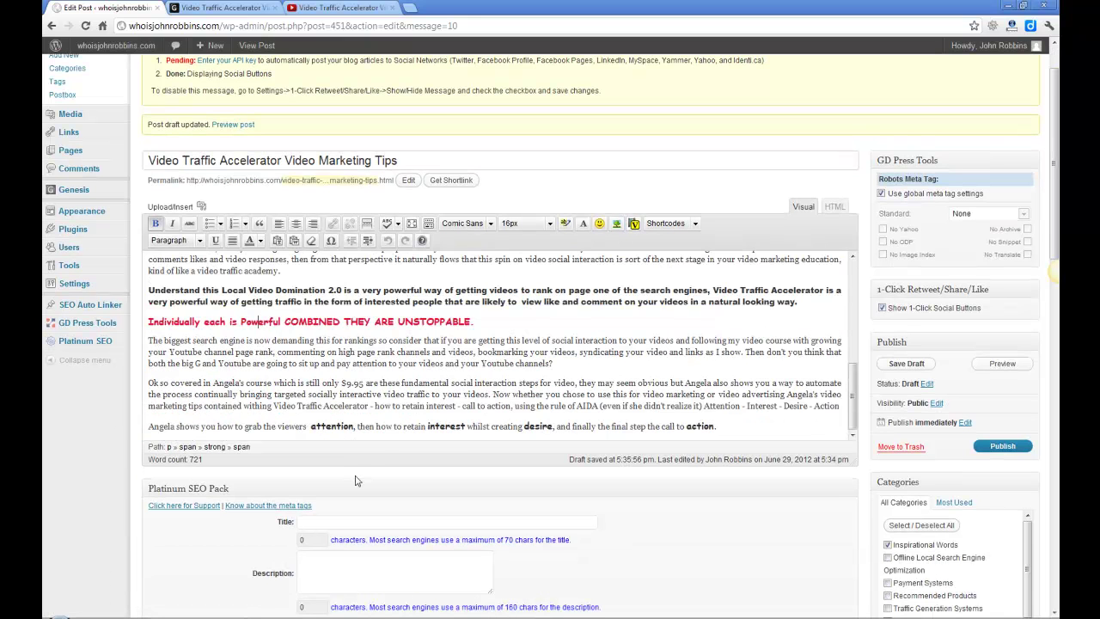
scroll(374, 437, "up", 3)
scroll(430, 378, "up", 3)
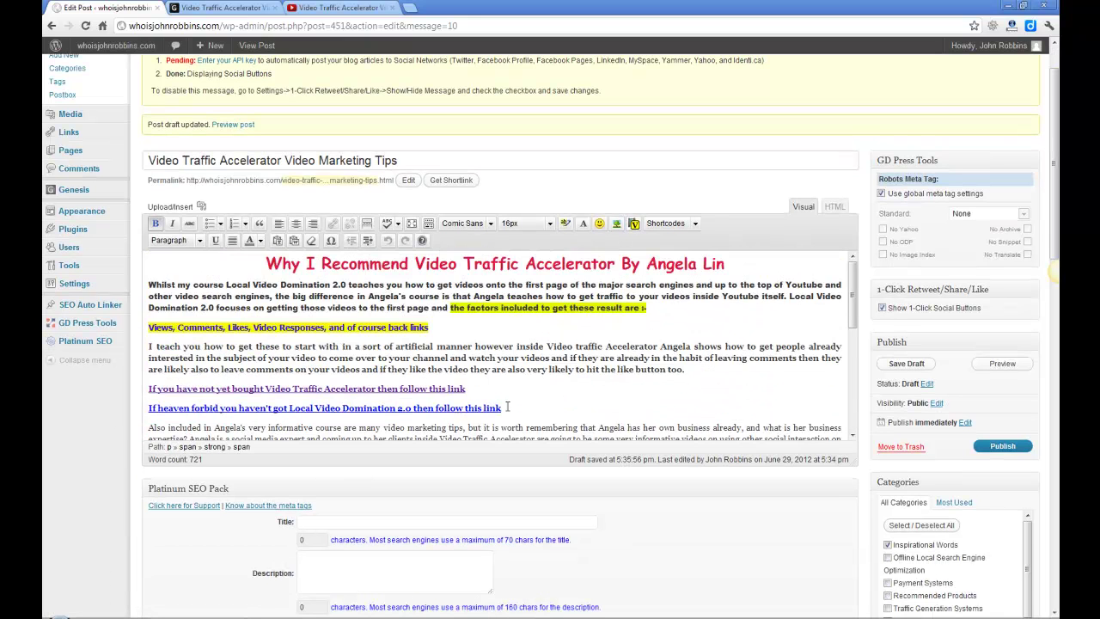
scroll(508, 406, "up", 1)
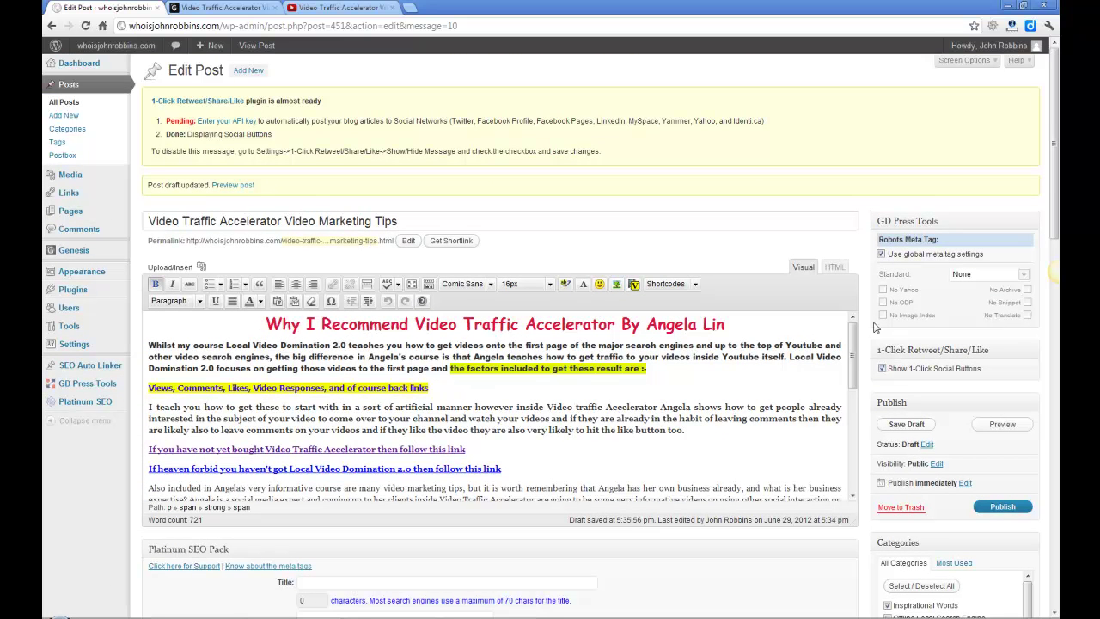
Examine the shortcodes available for insertion in the visual editor, leaving the post unchanged.
left_click_drag(853, 365, 856, 333)
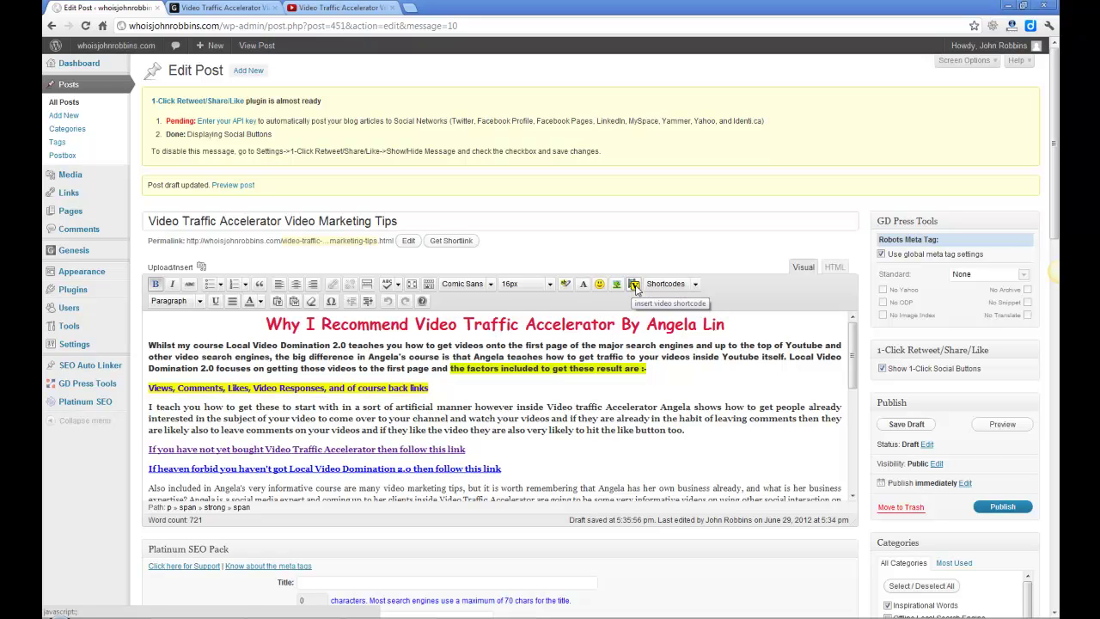
left_click(699, 291)
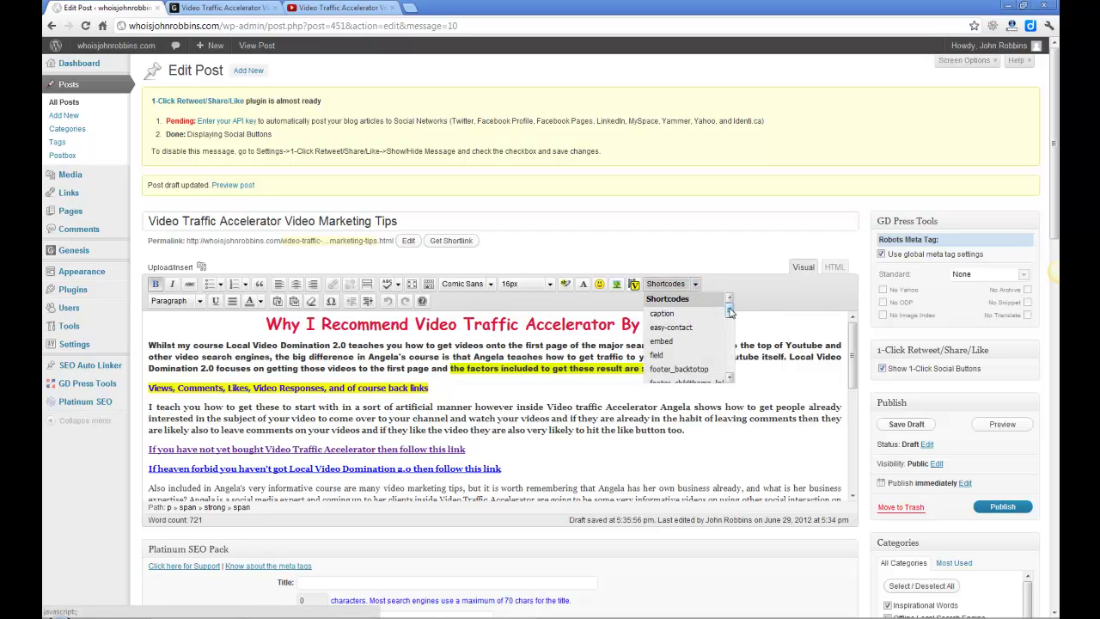
mouse_move(730, 308)
left_mouse_down()
mouse_move(737, 376)
mouse_move(729, 302)
left_mouse_up()
left_click(640, 333)
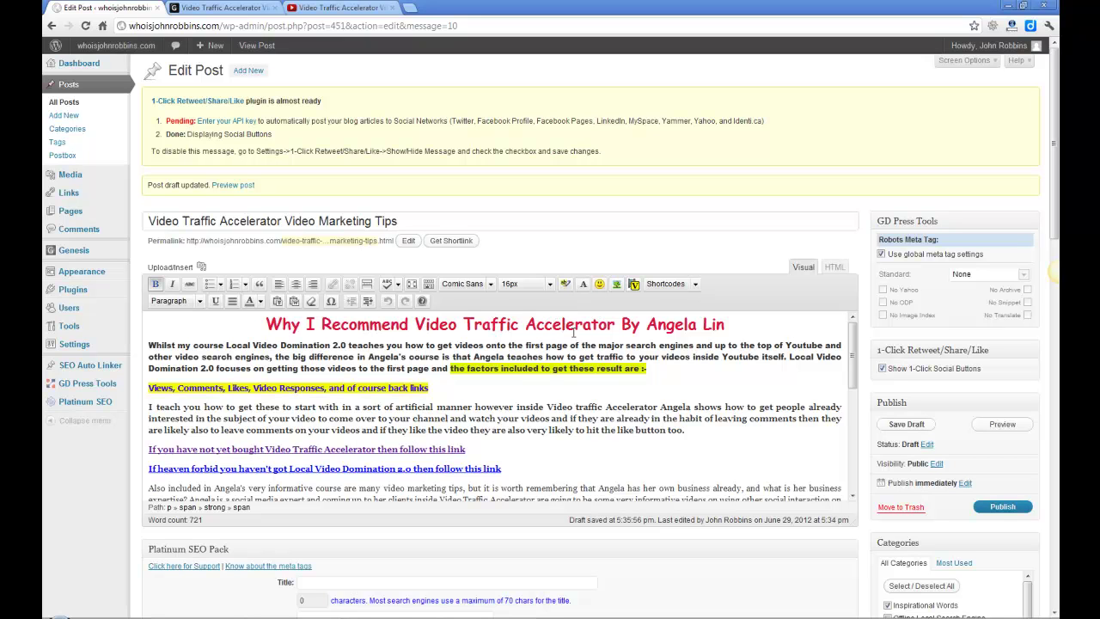
Find Ultimate TinyMCE among the installed plugins and open its settings page.
mouse_move(86, 277)
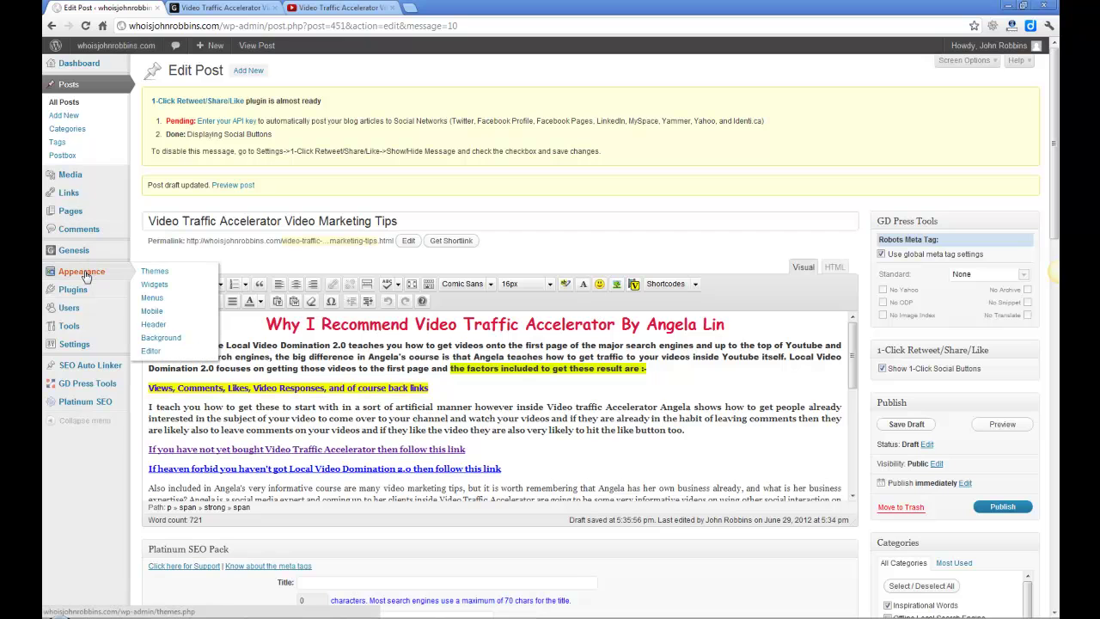
mouse_move(77, 296)
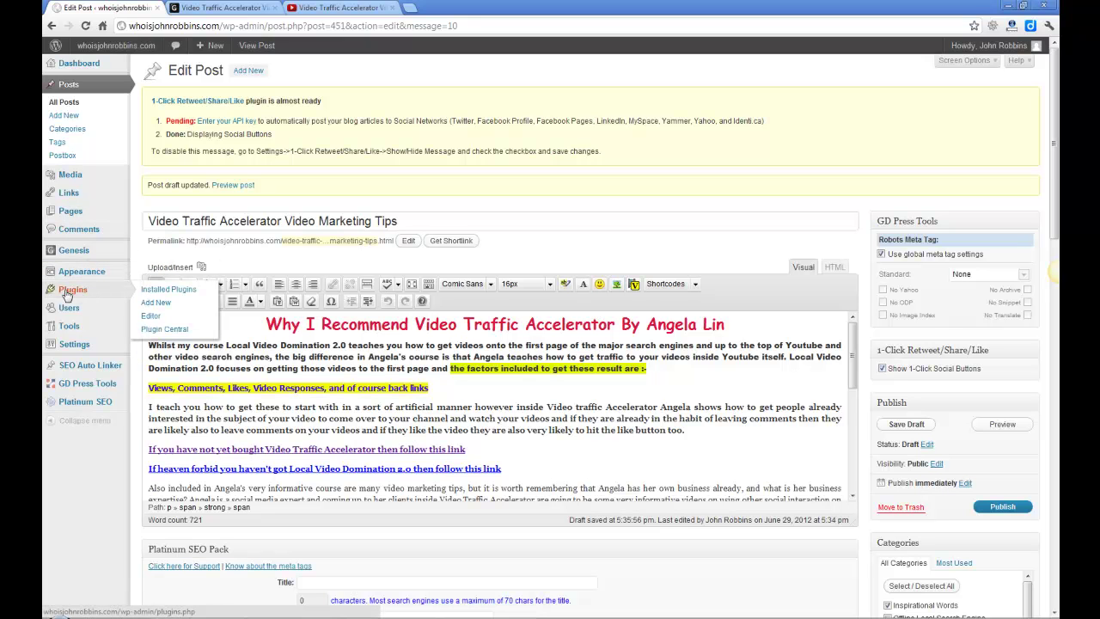
left_click(67, 294)
scroll(315, 387, "down", 15)
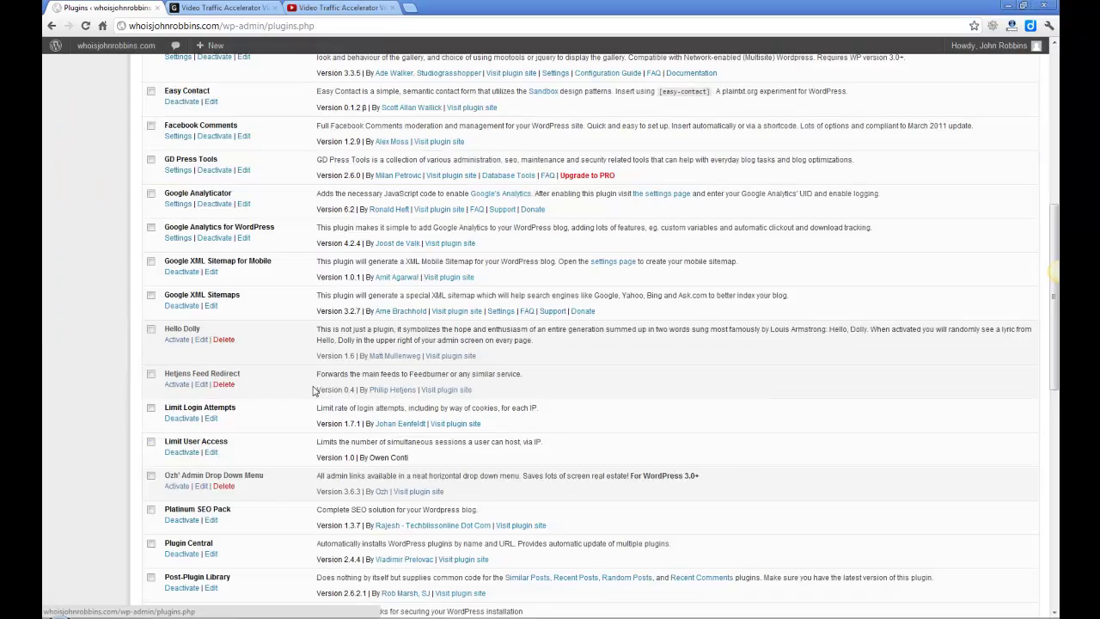
scroll(266, 438, "down", 3)
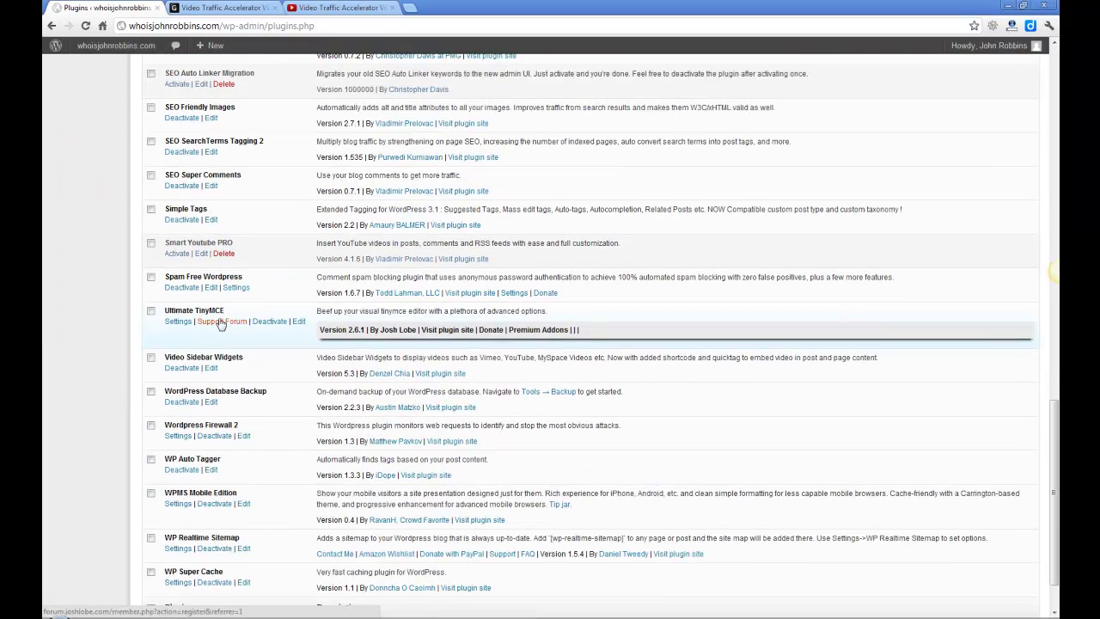
left_click(174, 324)
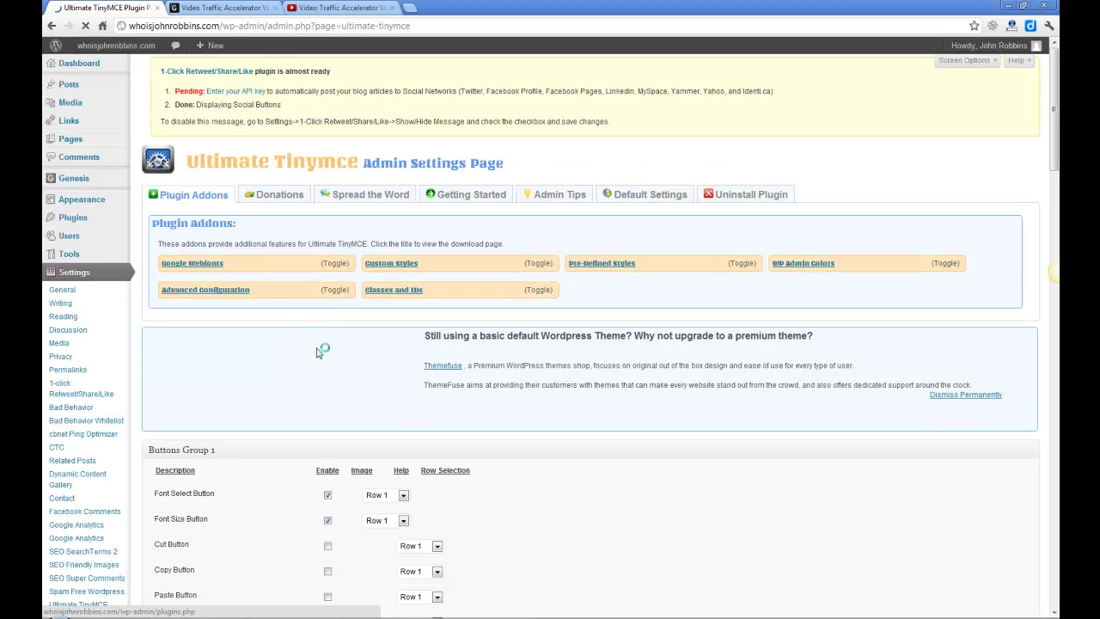
Examine the enabled and available editor buttons in Buttons Group 1 and Buttons Group 2.
scroll(530, 438, "down", 3)
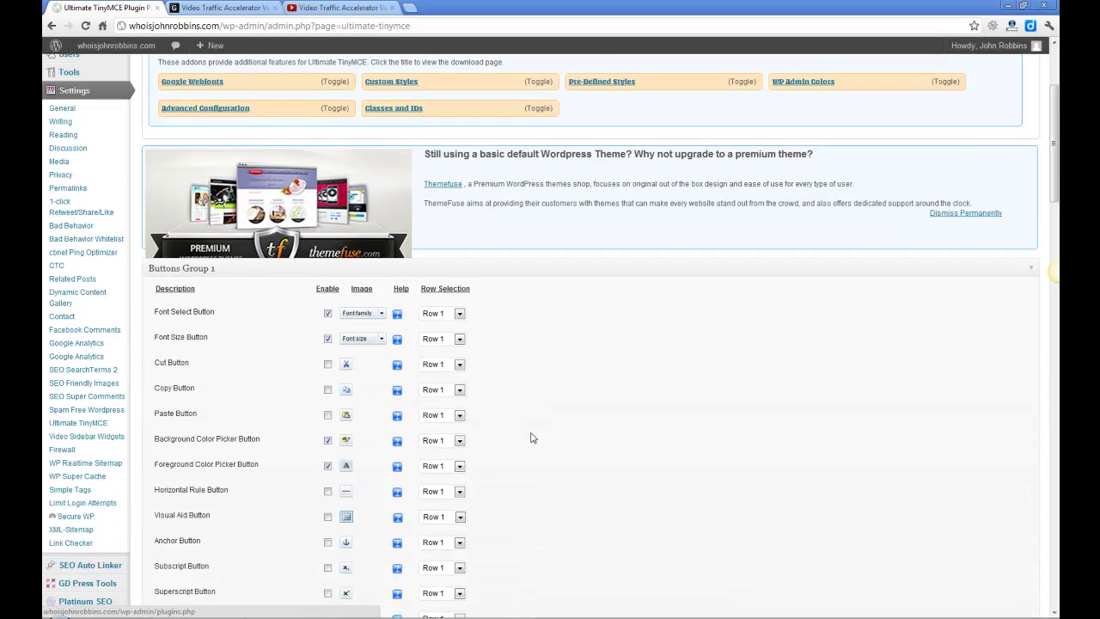
scroll(531, 439, "down", 2)
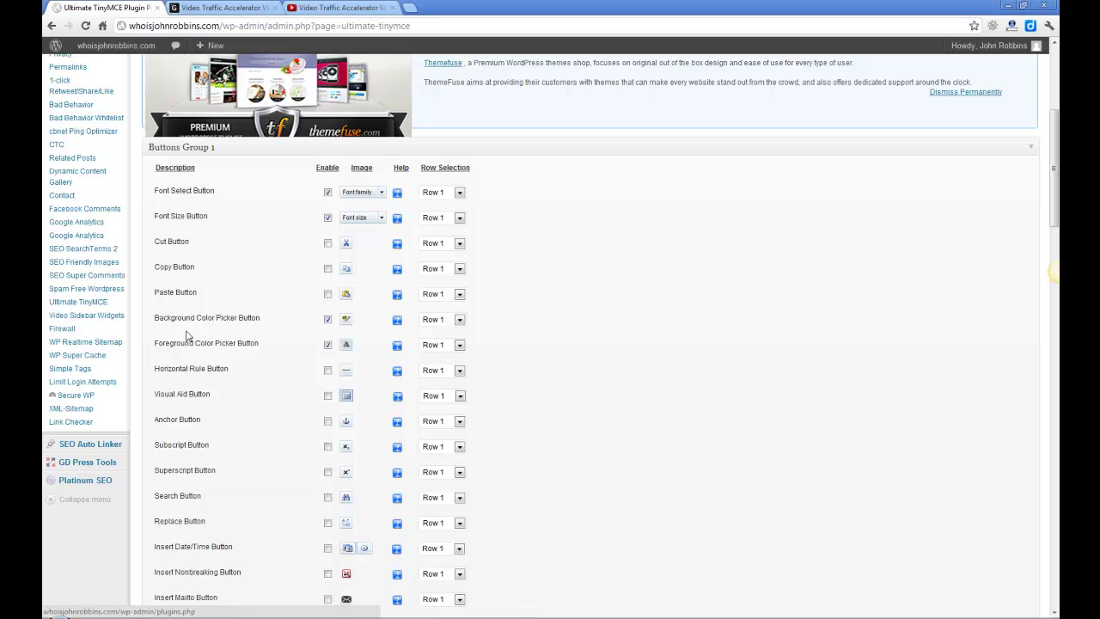
scroll(208, 332, "down", 1)
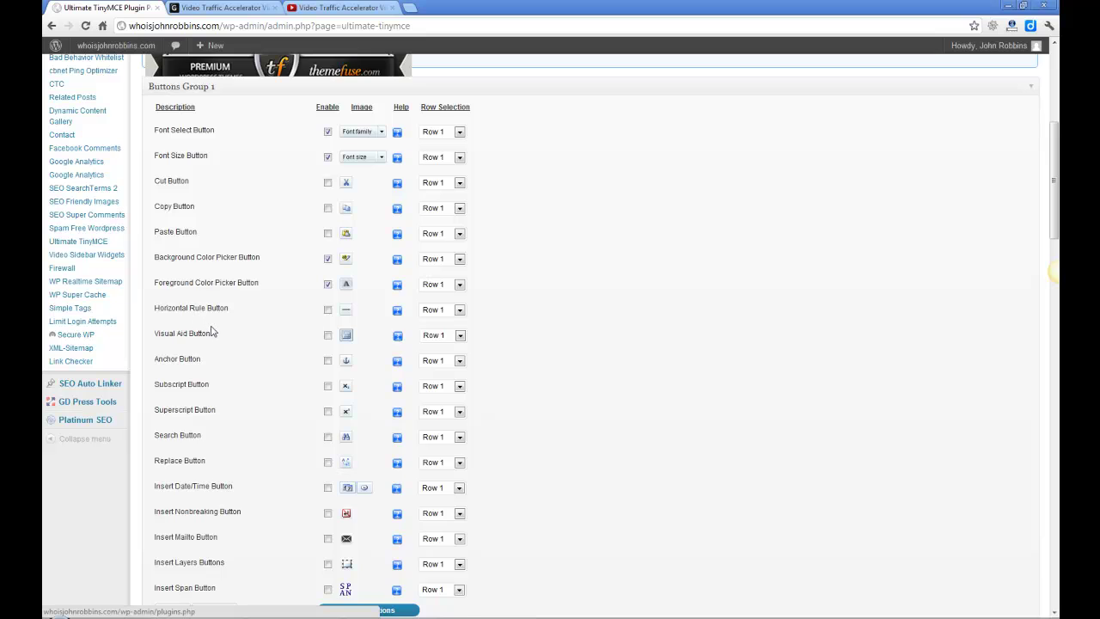
scroll(215, 332, "down", 1)
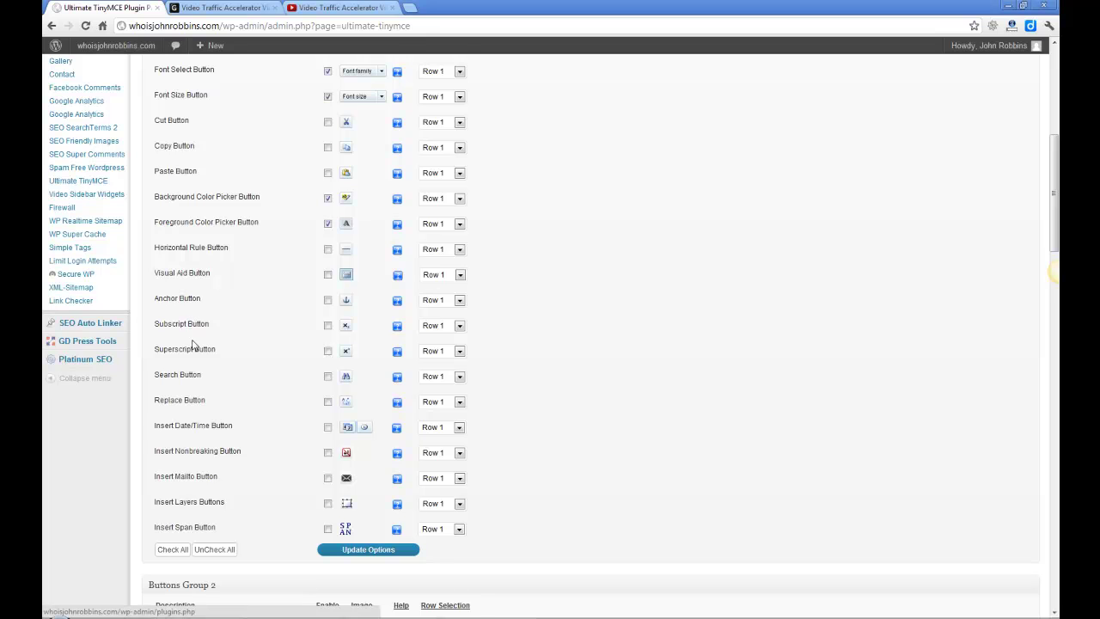
scroll(135, 381, "down", 4)
scroll(73, 415, "down", 4)
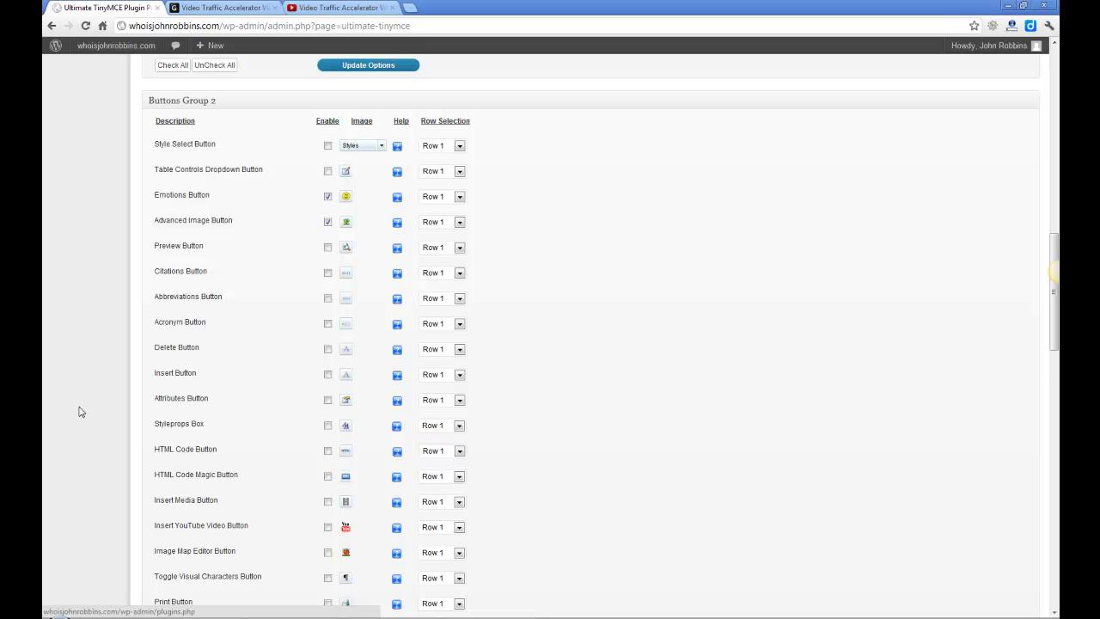
scroll(78, 412, "down", 2)
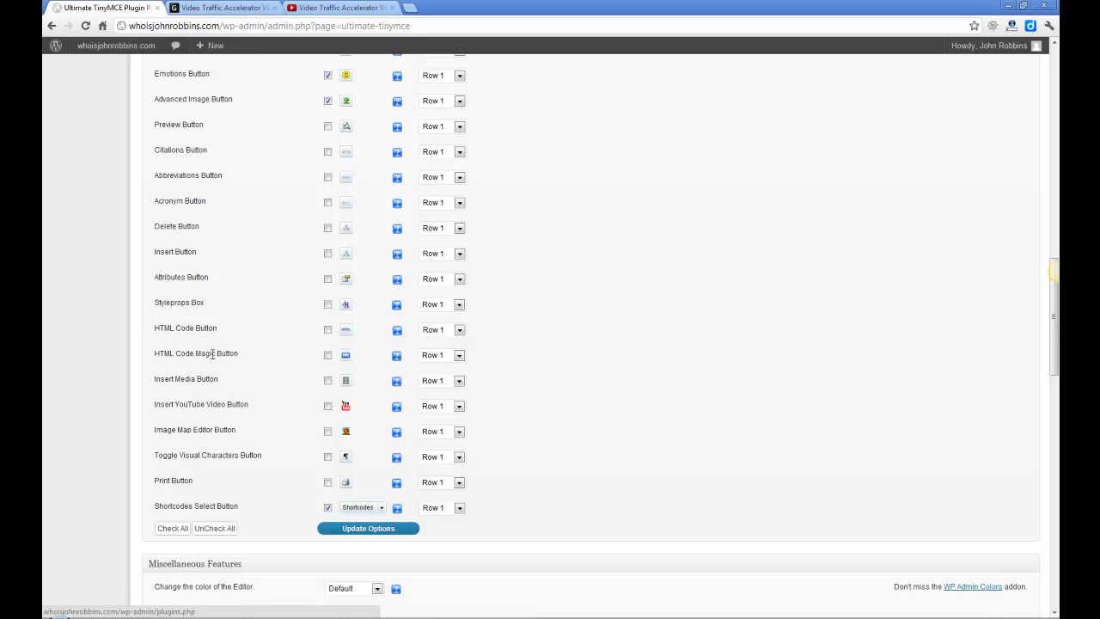
Inspect the HTML Code, HTML Code Magic, Print and Insert YouTube Video entries, and recheck Buttons Group 1.
left_click_drag(239, 355, 155, 353)
left_click_drag(228, 336, 153, 329)
left_click(90, 328)
left_click_drag(191, 480, 153, 482)
left_click(67, 421)
left_click_drag(154, 402, 242, 404)
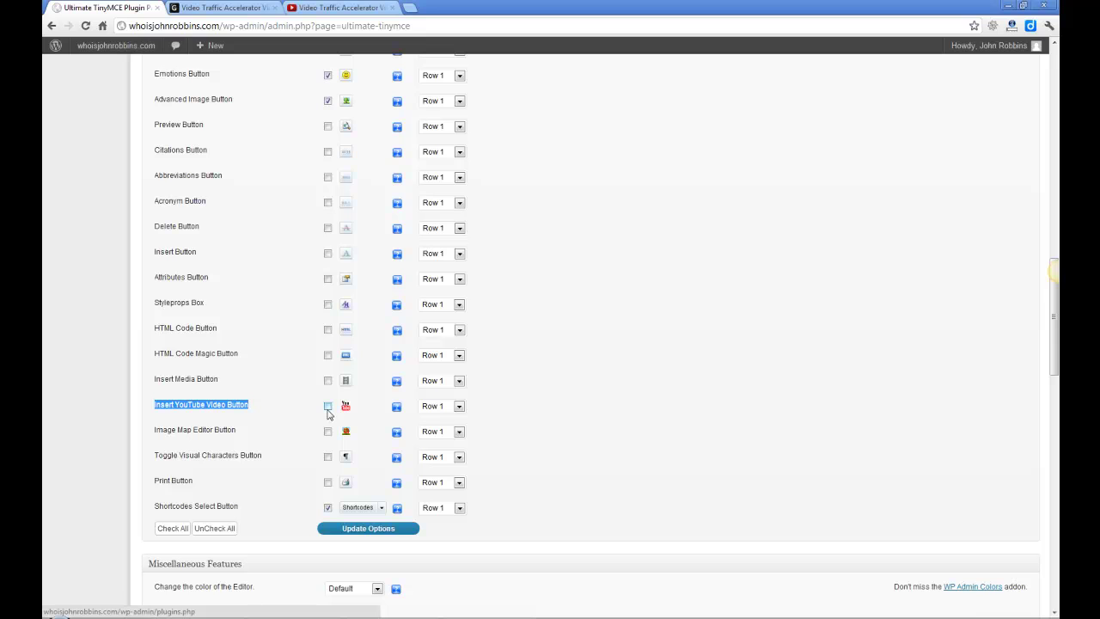
left_click(253, 412)
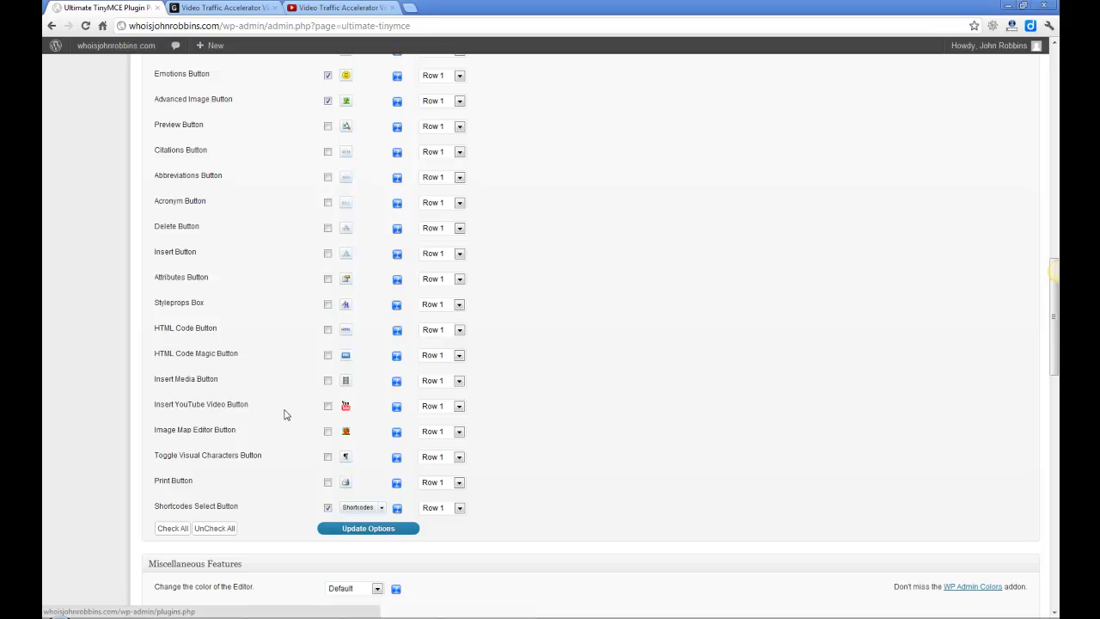
scroll(286, 415, "up", 15)
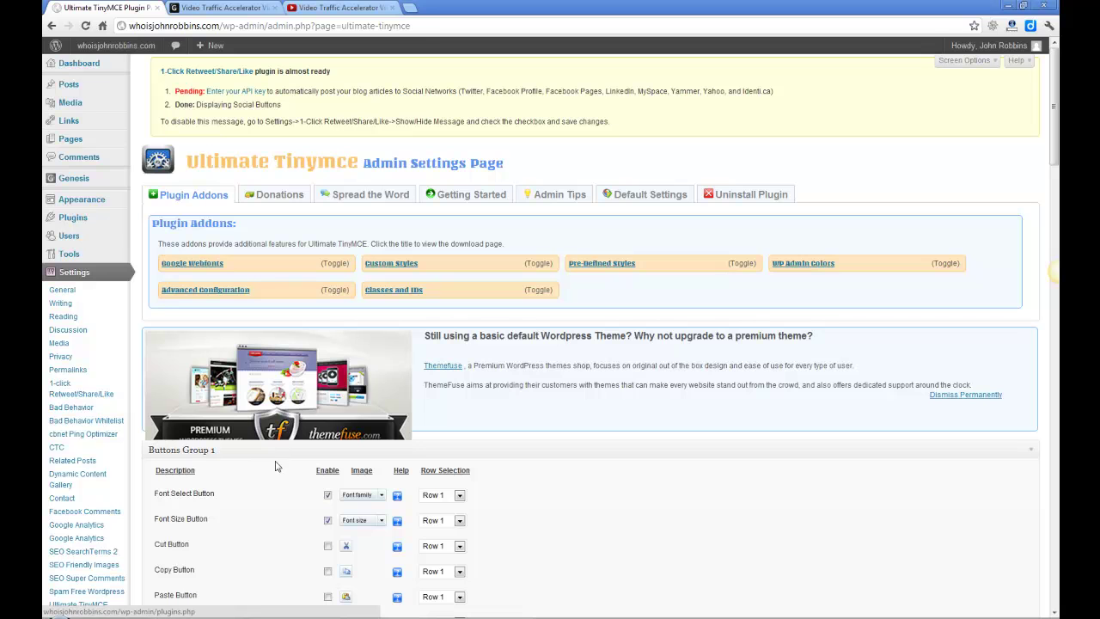
scroll(262, 493, "down", 2)
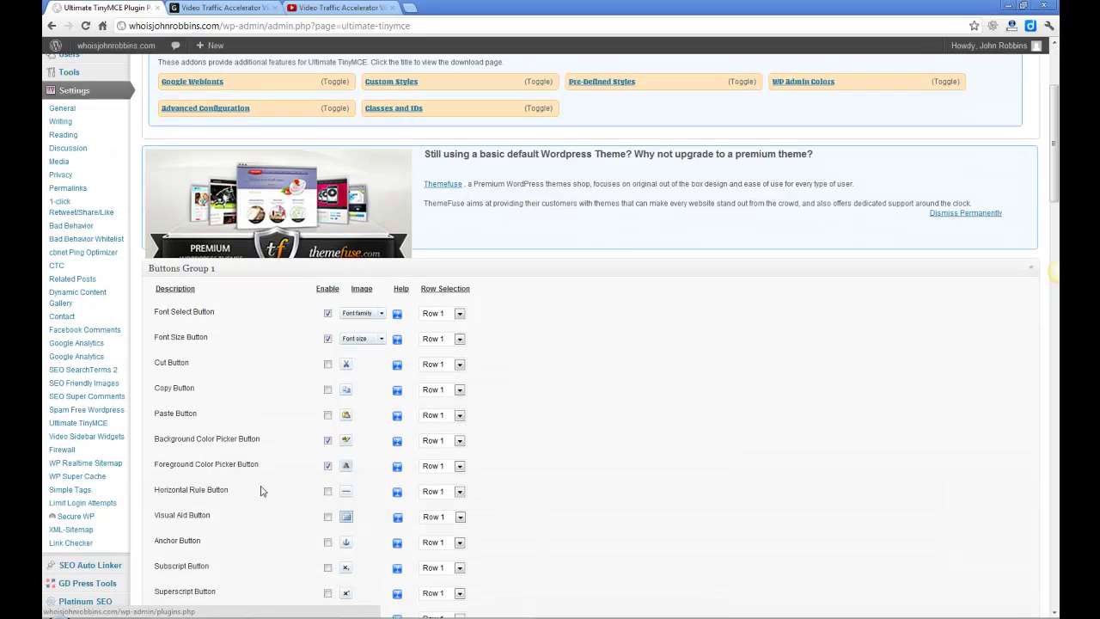
Examine the heading font, text colours and highlighting in the Video Traffic Accelerator Video Marketing Tips post preview.
scroll(263, 489, "up", 1)
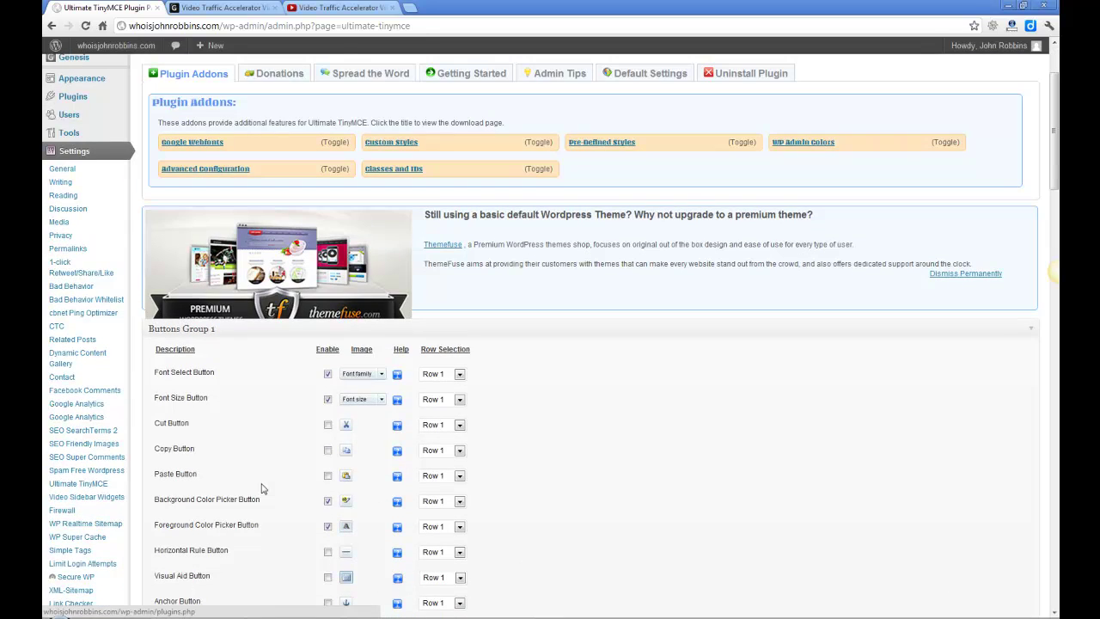
left_click(226, 8)
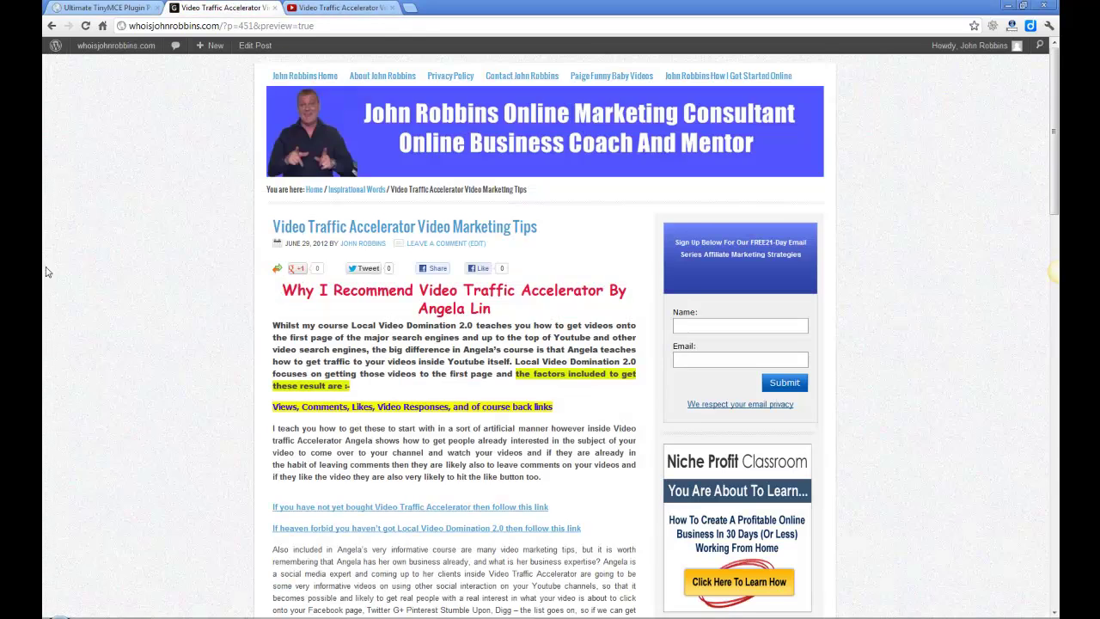
scroll(163, 326, "down", 3)
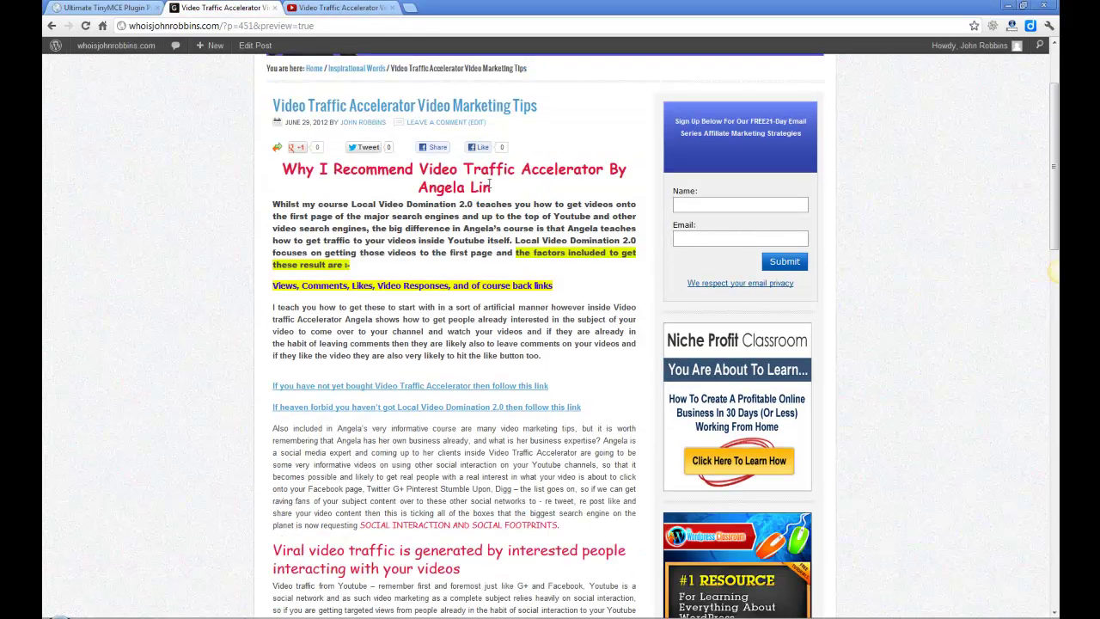
left_click_drag(497, 189, 418, 189)
left_click(284, 170)
left_click_drag(281, 169, 320, 170)
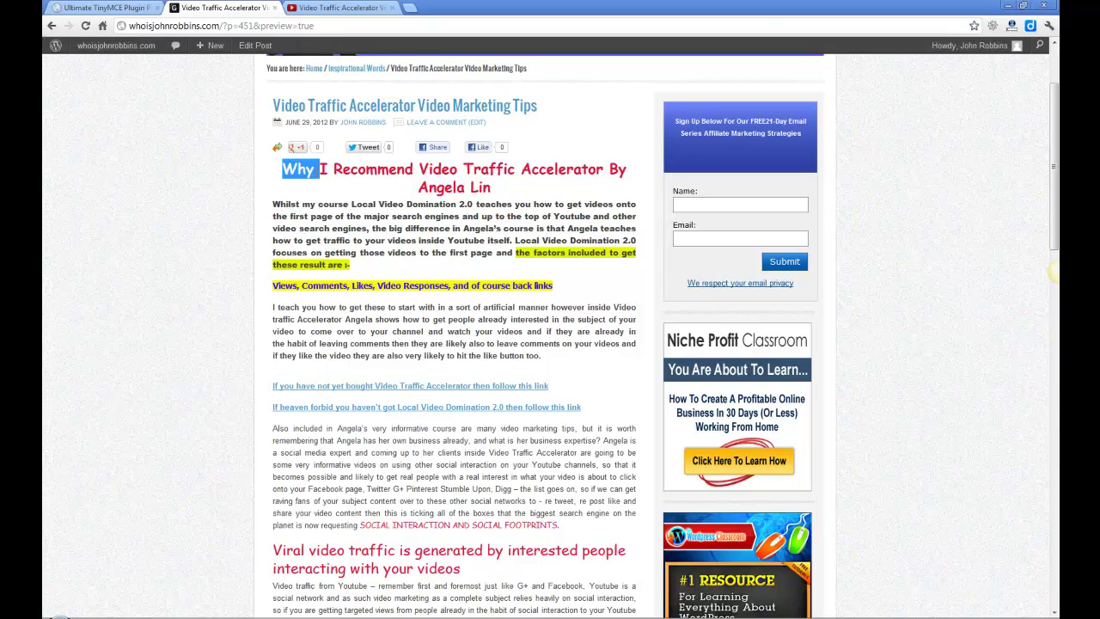
left_click(349, 187)
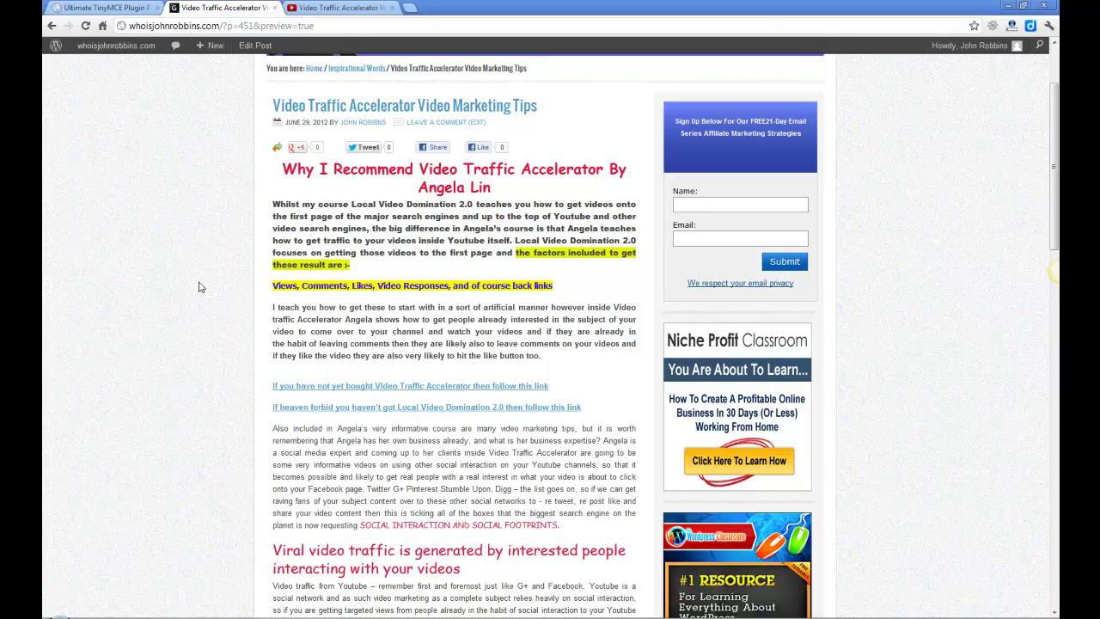
scroll(201, 284, "down", 5)
scroll(200, 286, "up", 6)
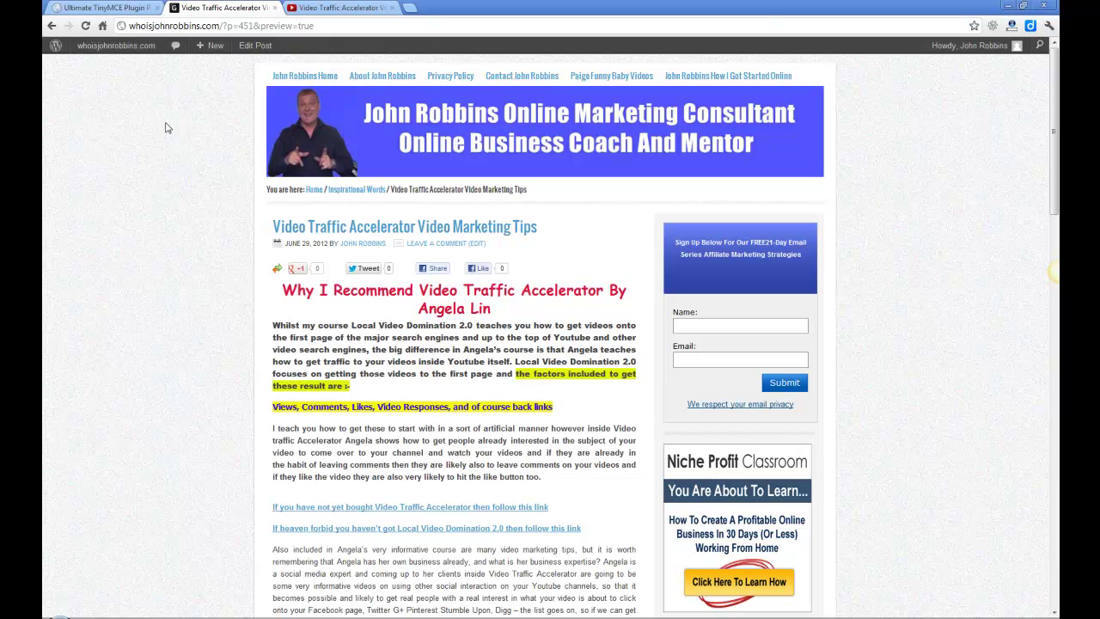
Inspect the previewed post's social sharing buttons and the Facebook Comments credit below its comment box.
scroll(142, 201, "down", 1)
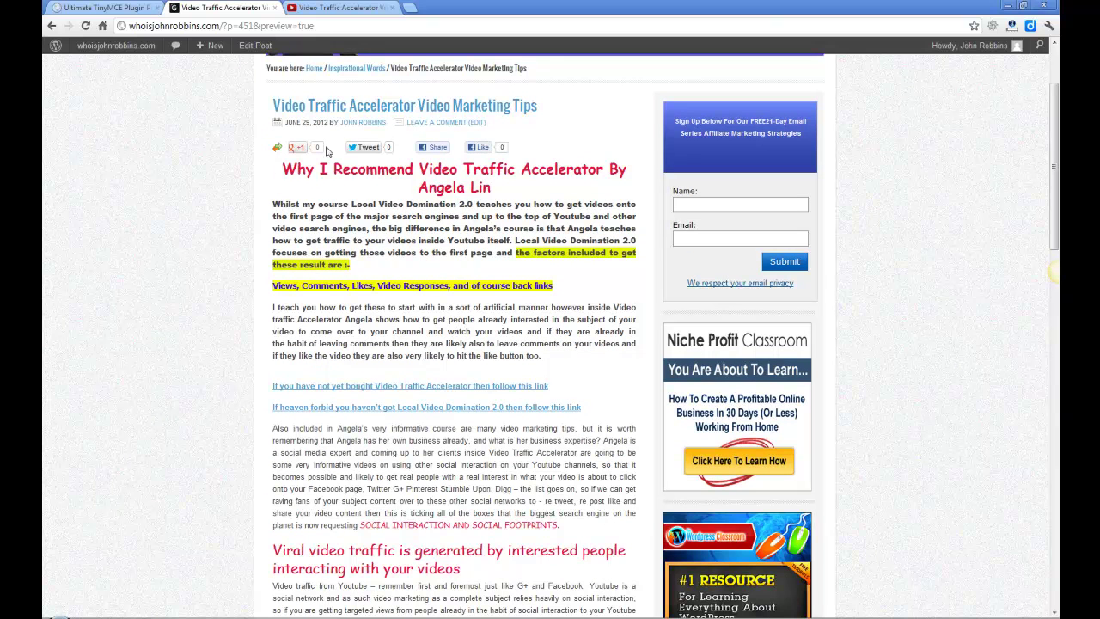
scroll(122, 176, "down", 2)
scroll(122, 176, "down", 7)
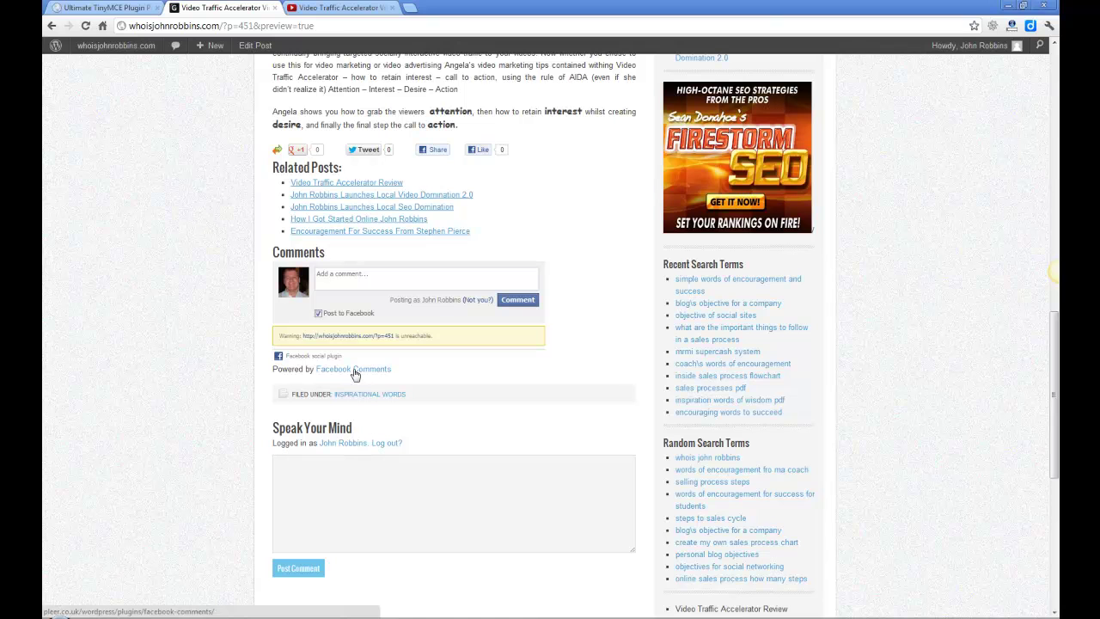
left_click_drag(316, 371, 392, 371)
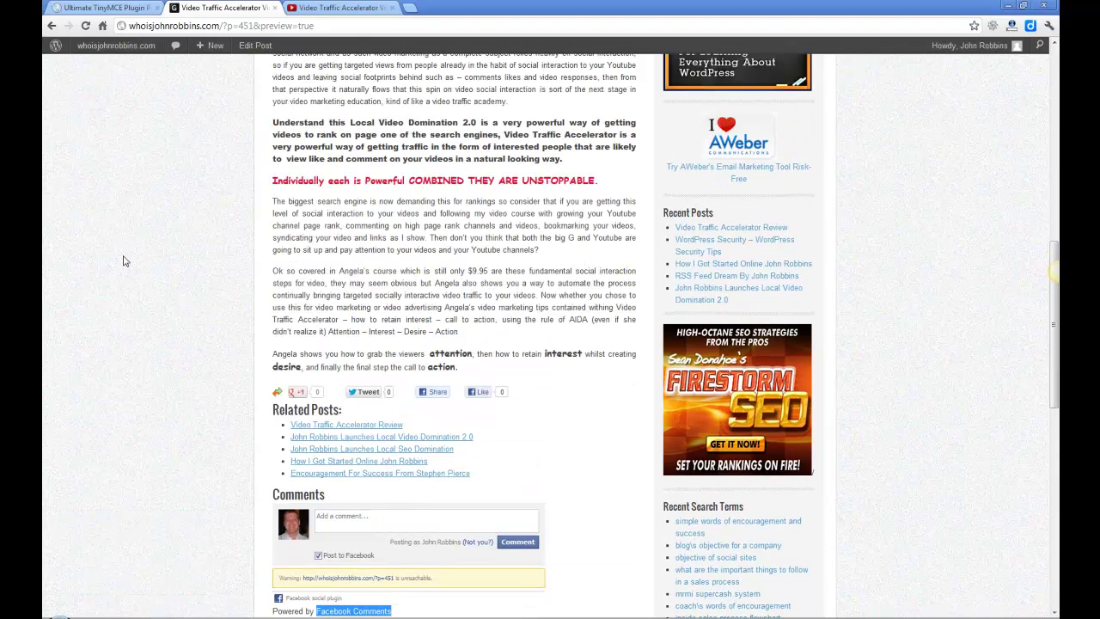
scroll(130, 262, "up", 3)
Return to the WordPress admin and open the Video Sidebar Widgets settings page.
left_click(104, 8)
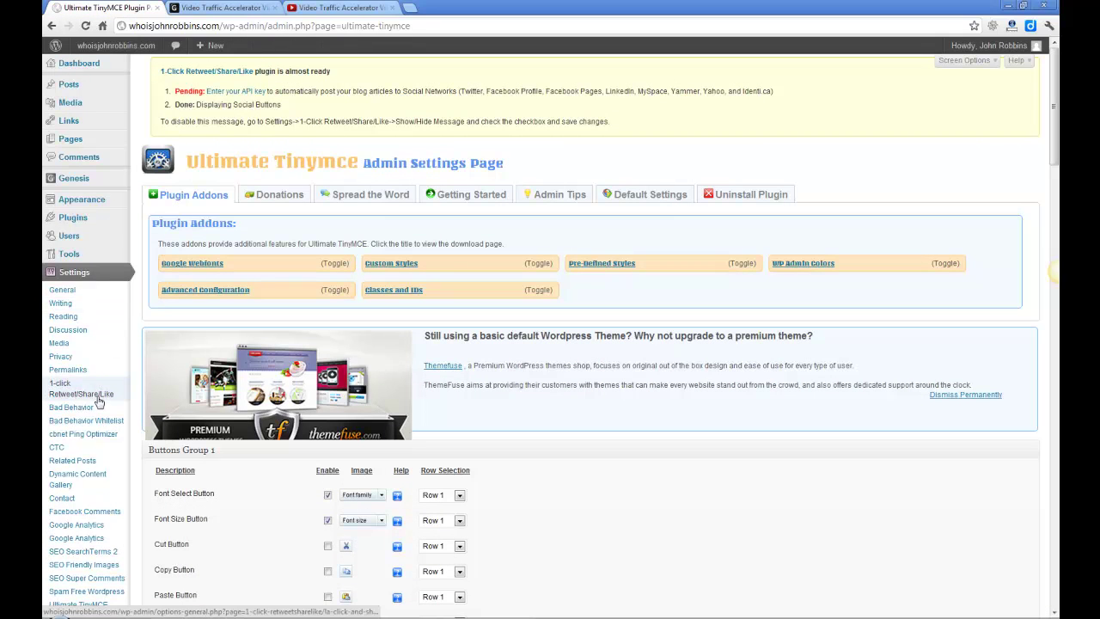
mouse_move(77, 244)
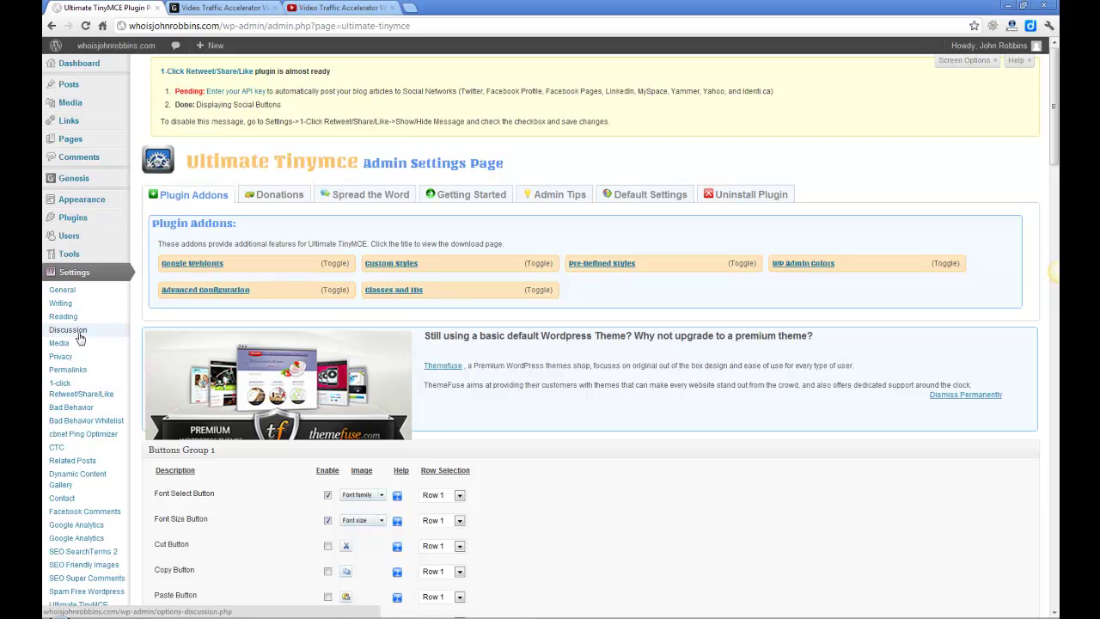
scroll(79, 344, "down", 3)
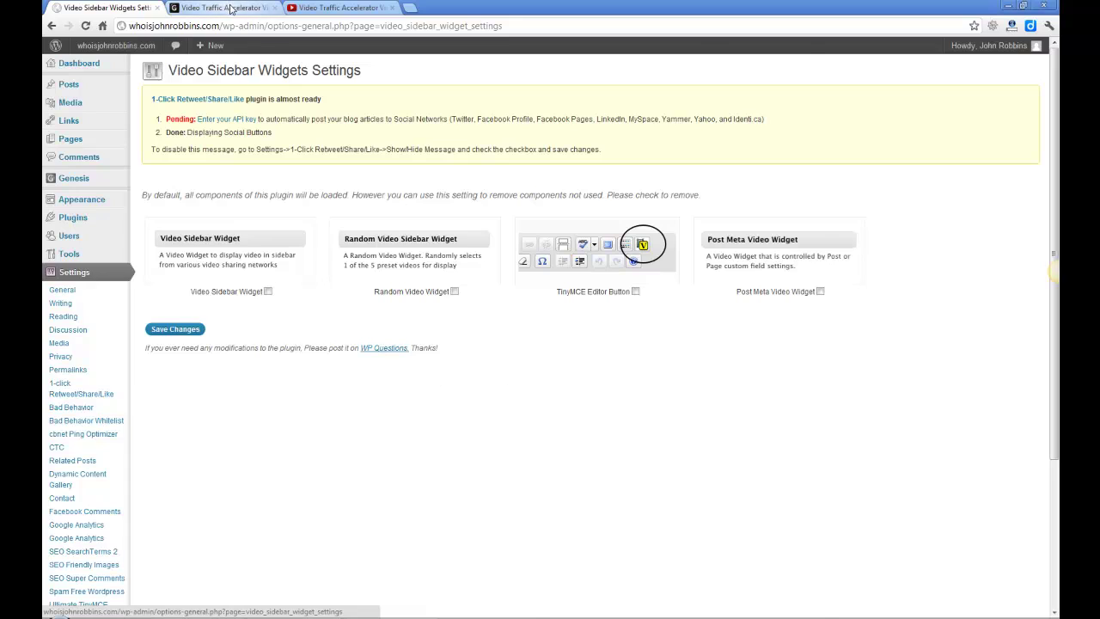
Open the Local Video Domination 2.0 launch post, skip its embedded video to about 2:43 and play it to the end.
left_click(225, 8)
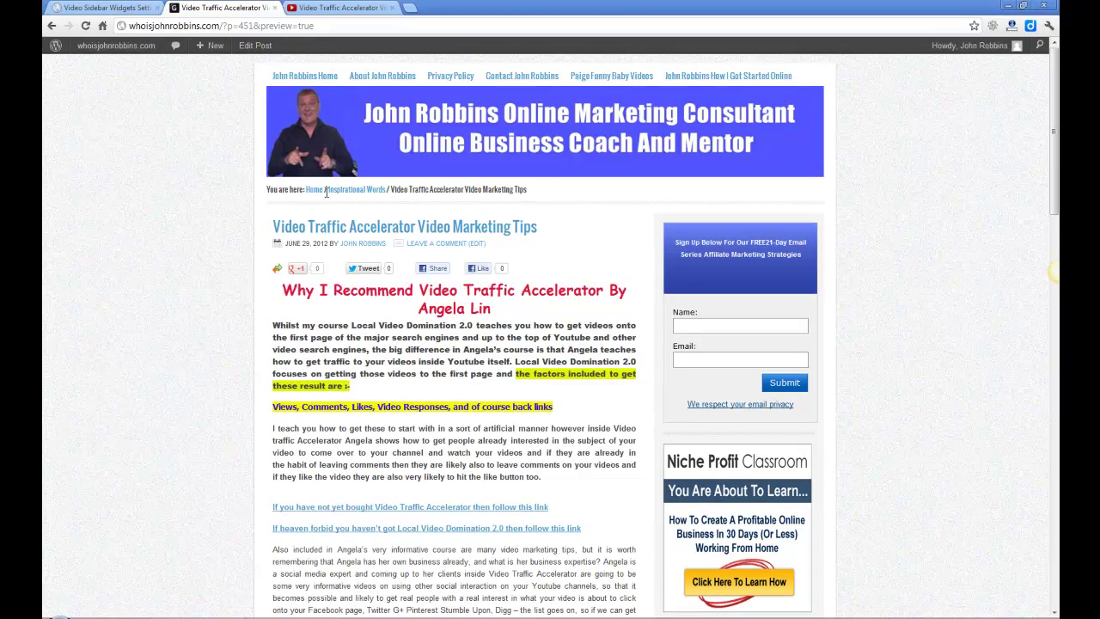
left_click(316, 190)
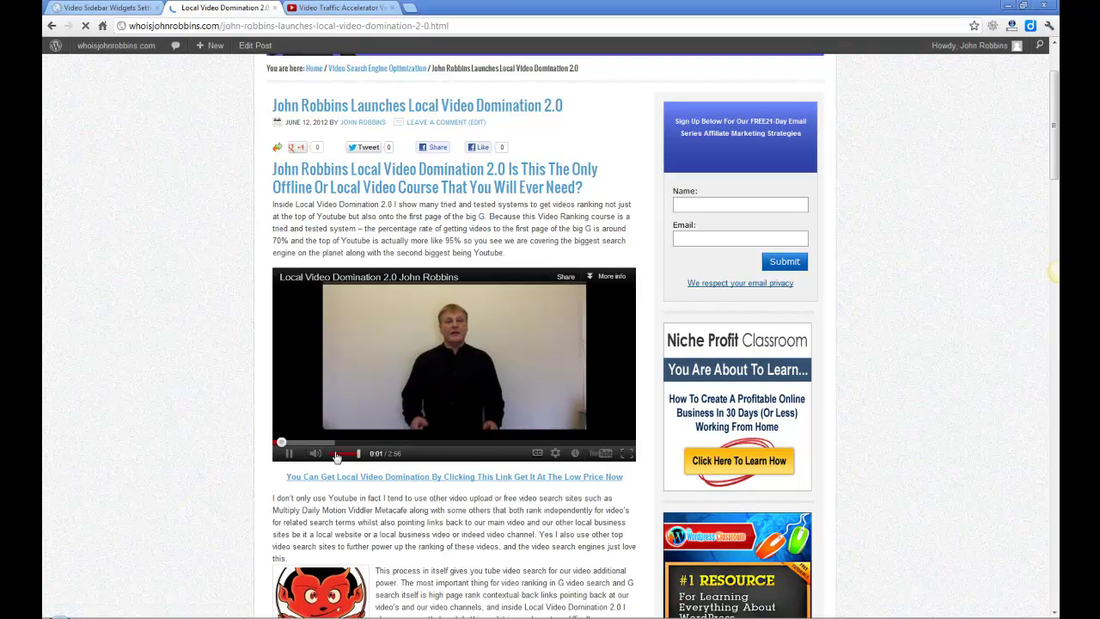
left_click(289, 455)
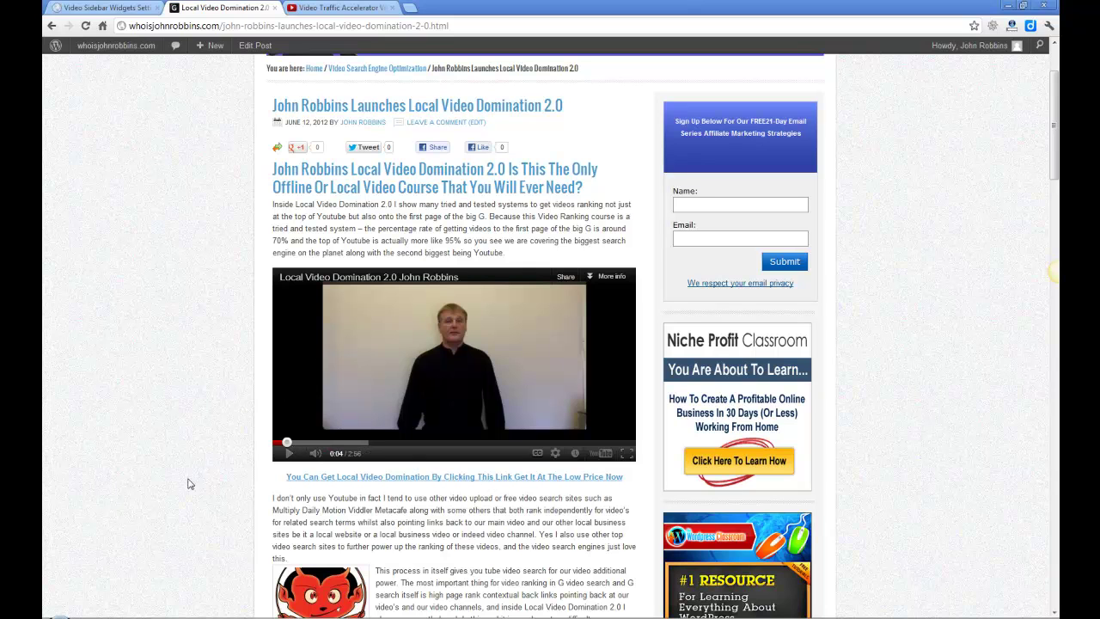
left_click_drag(287, 444, 606, 457)
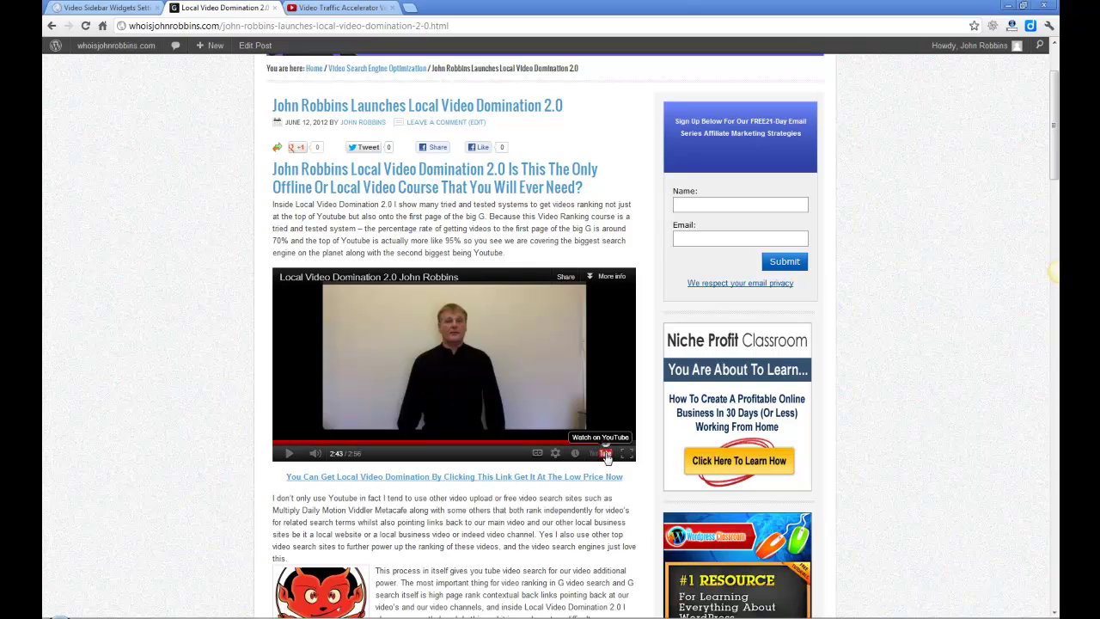
left_click(289, 453)
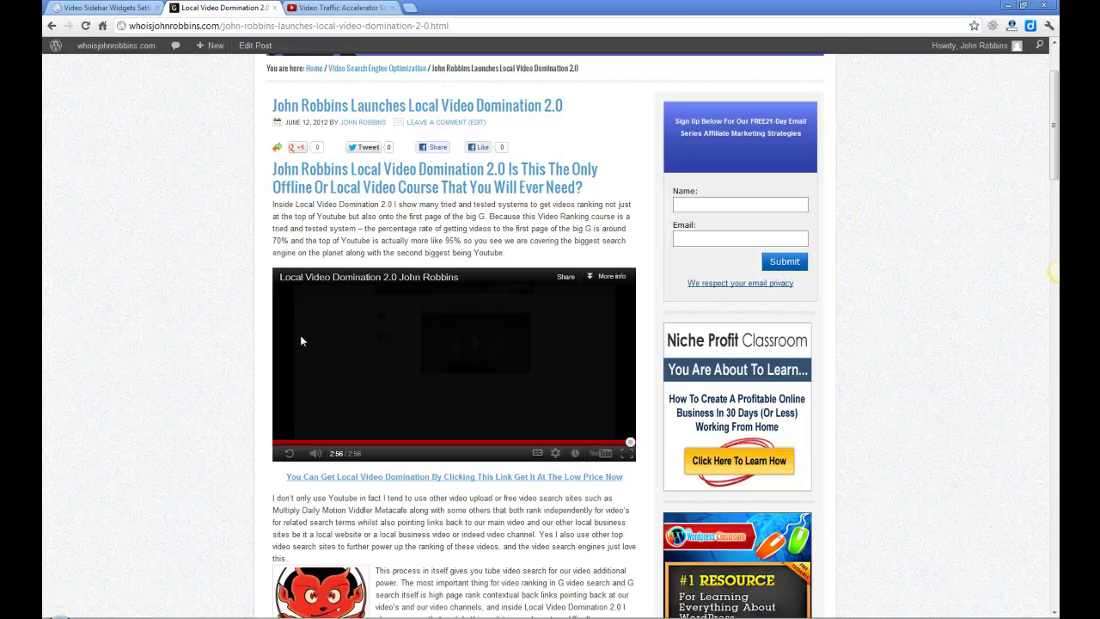
scroll(126, 374, "down", 1)
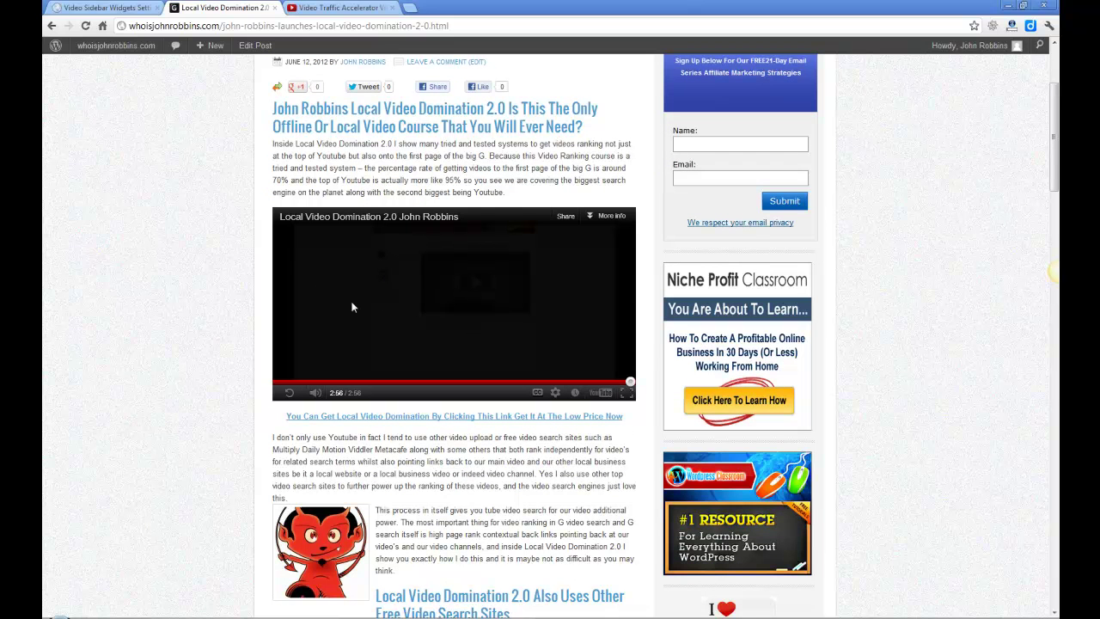
scroll(142, 382, "up", 3)
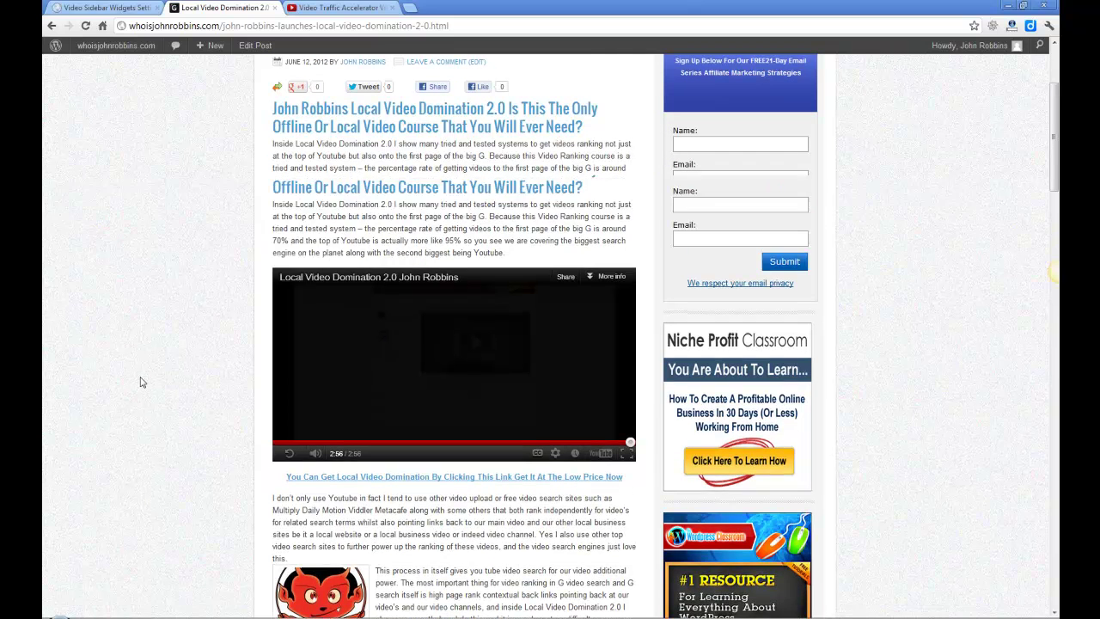
Search the installable WordPress plugins for "video sidebar widgets" and look through the results.
left_click(107, 8)
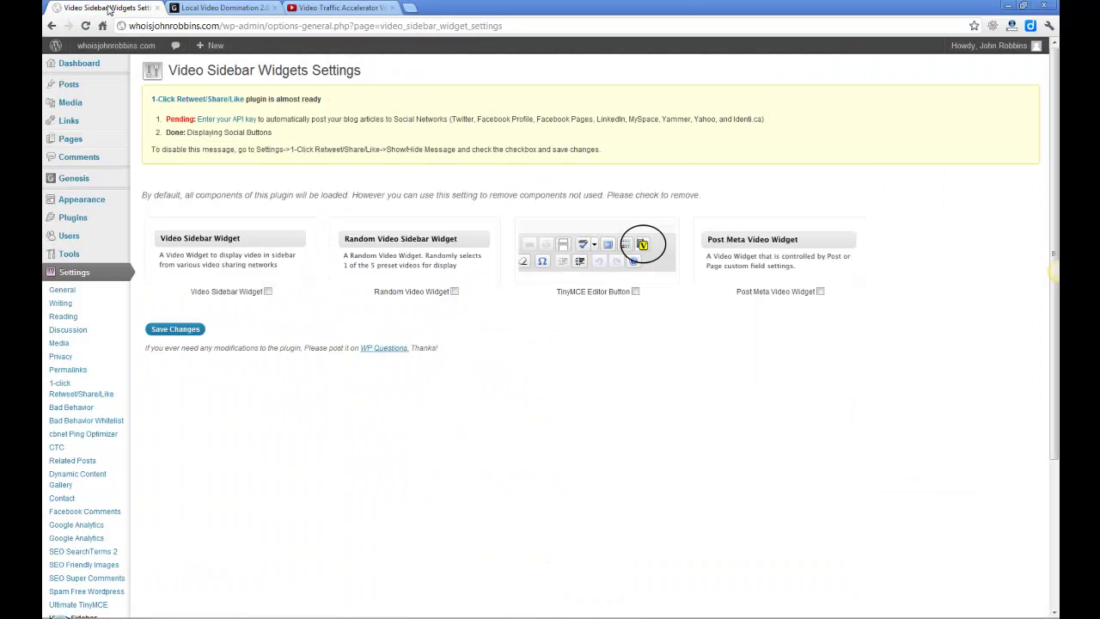
left_click(73, 221)
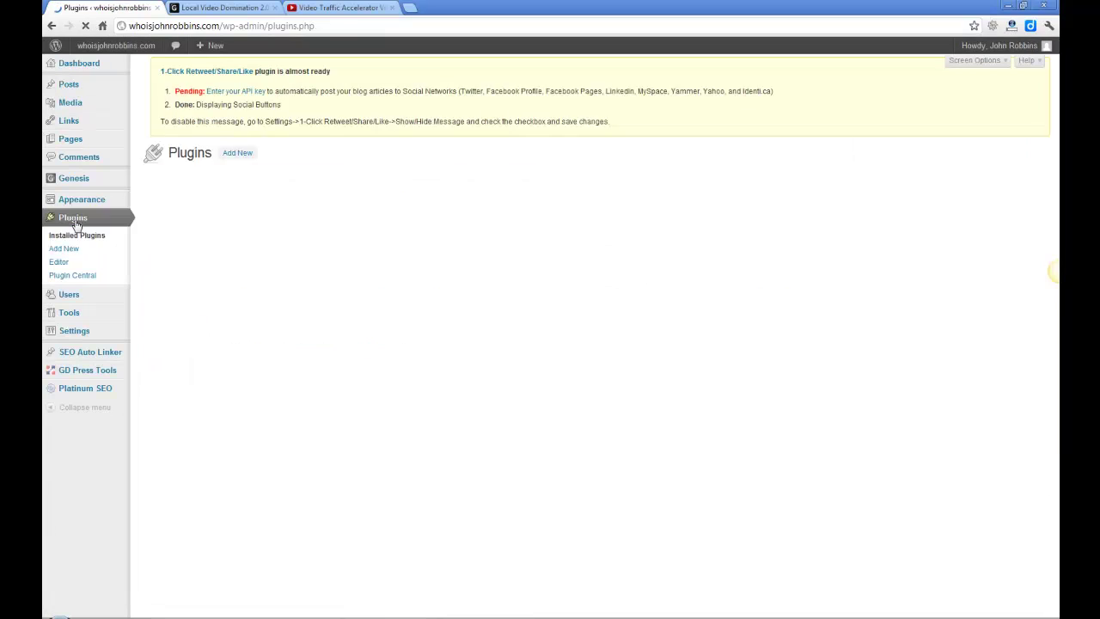
type("video sideba")
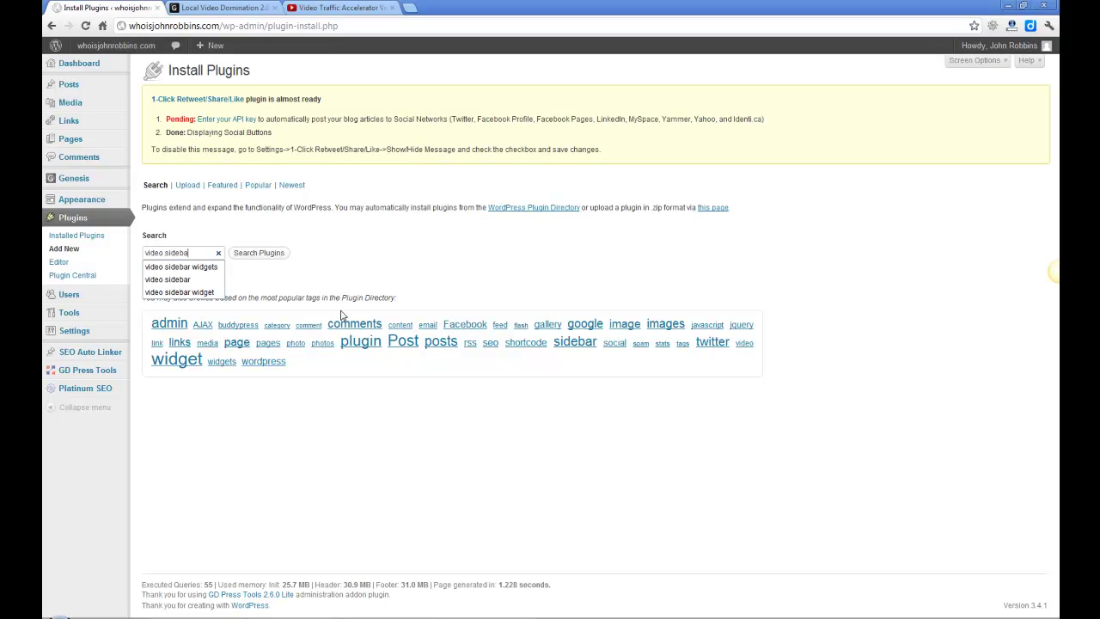
type("r widgets")
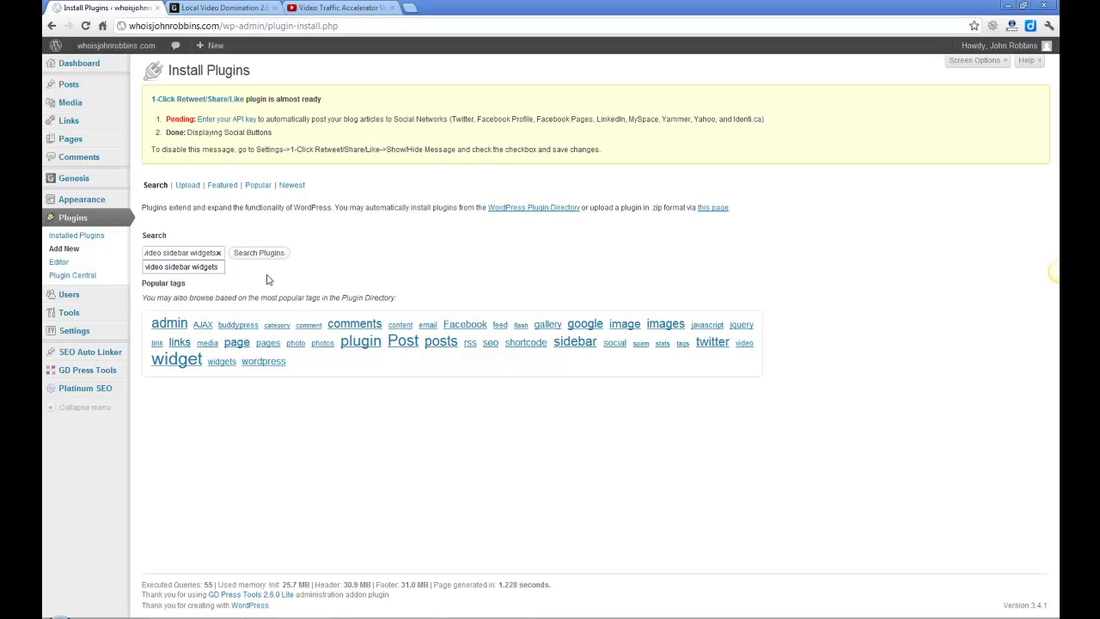
left_click(263, 256)
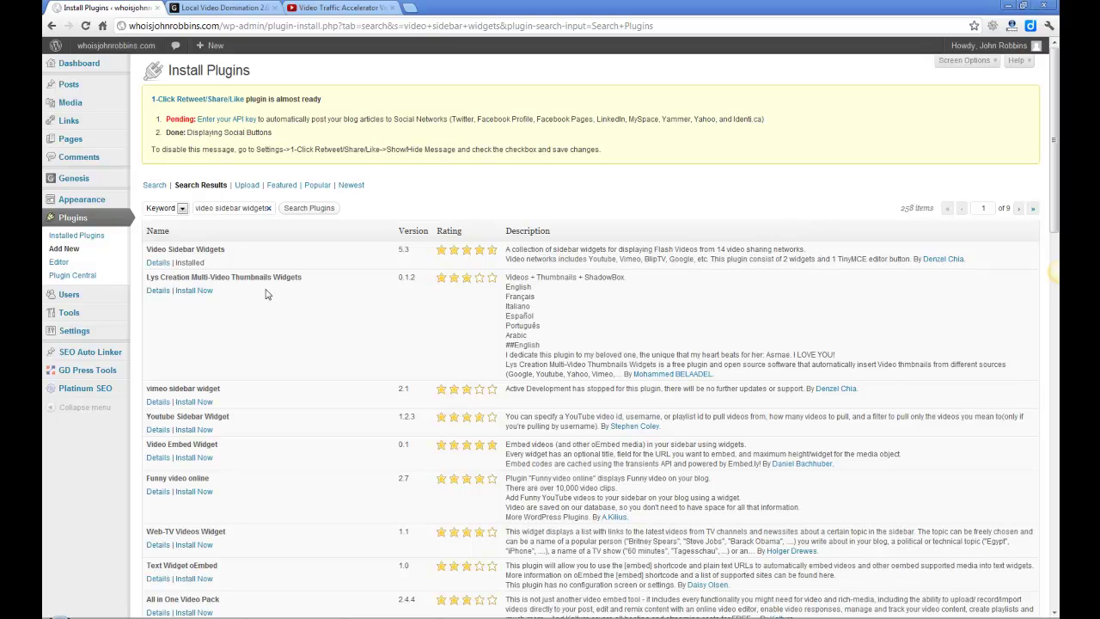
scroll(259, 307, "down", 6)
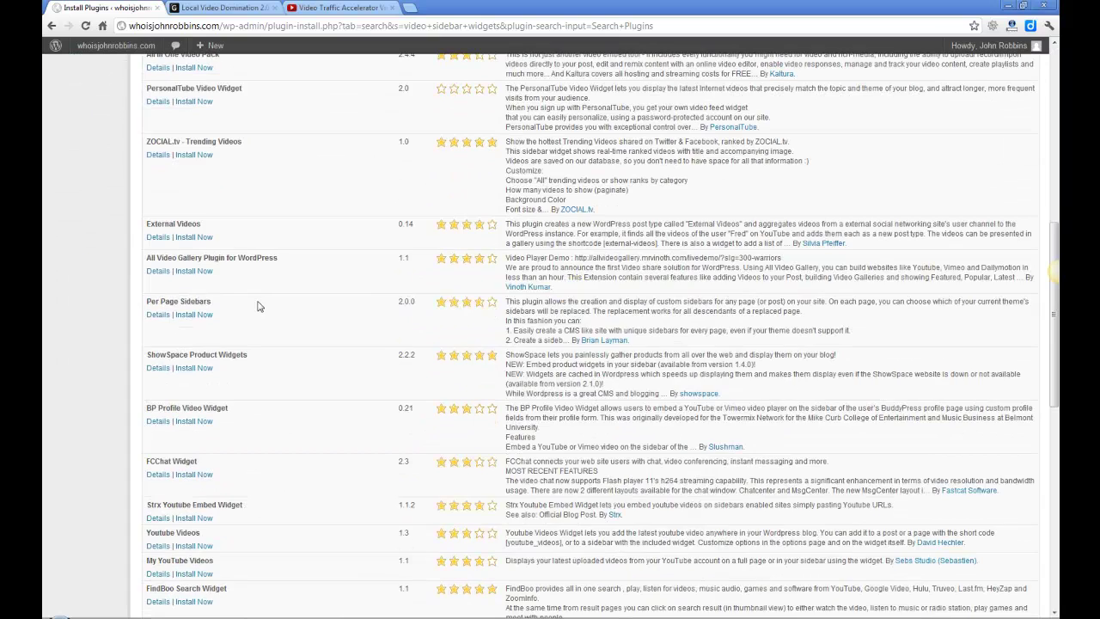
scroll(258, 307, "up", 8)
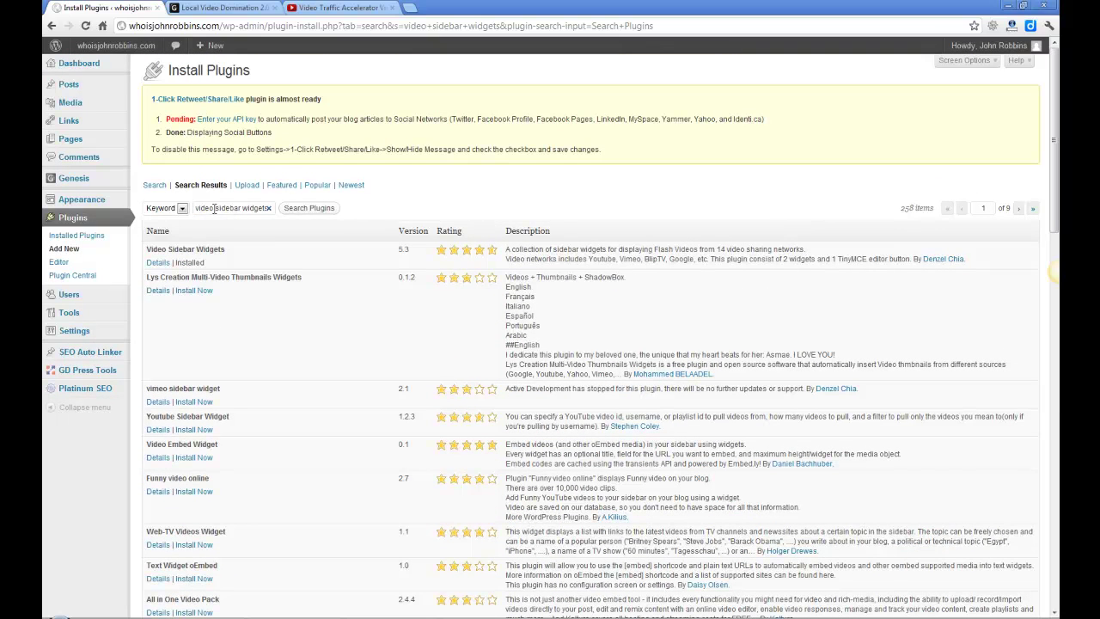
Search the installable plugins for "ultimate tinymce".
left_click_drag(197, 207, 327, 227)
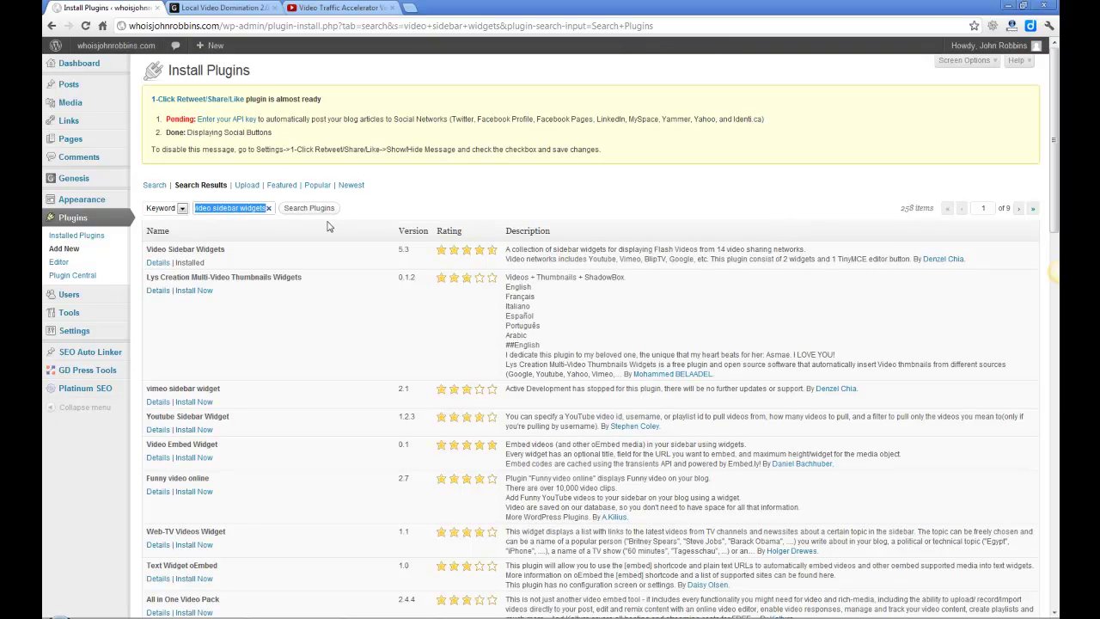
type("u")
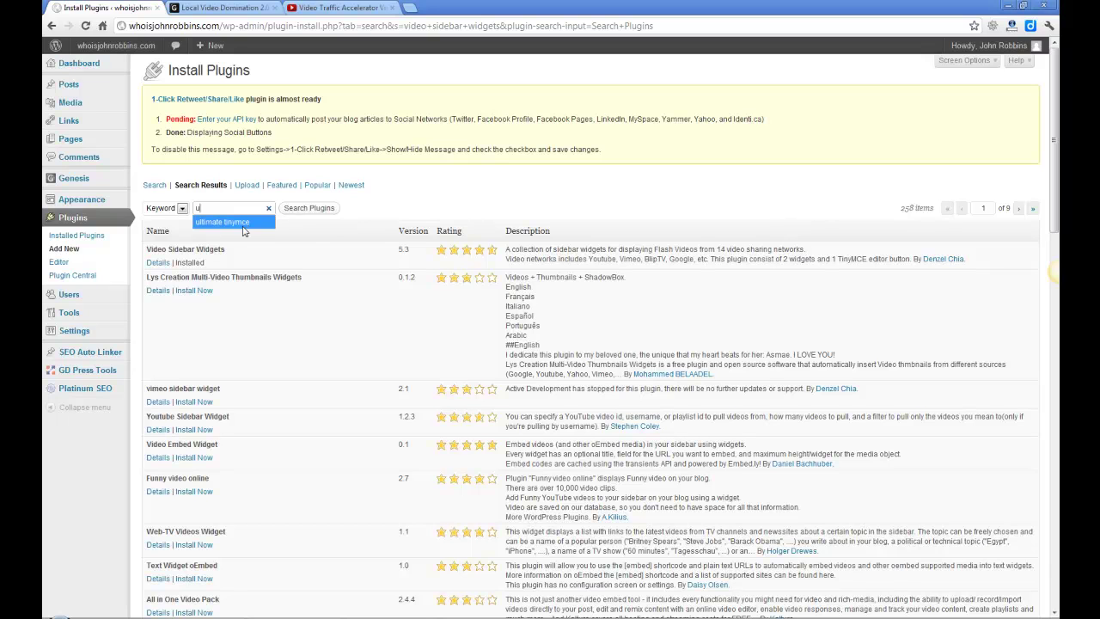
left_click(244, 225)
left_click(309, 212)
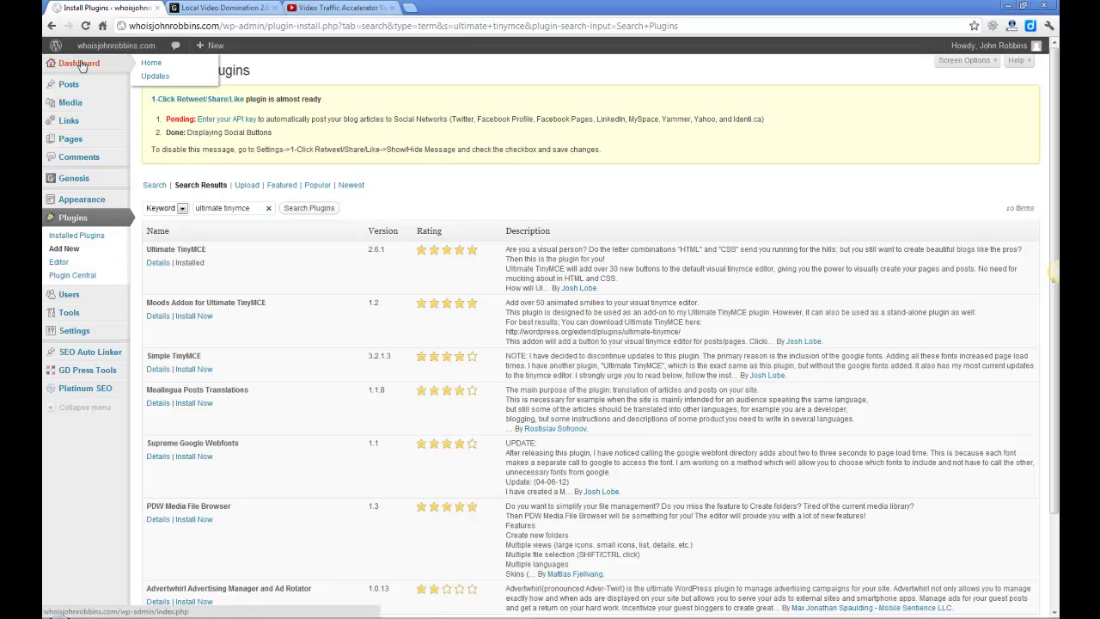
Review the Local Video Domination 2.0 post down to the Facebook Comments section at its end.
left_click(223, 8)
scroll(63, 268, "down", 1)
scroll(64, 268, "down", 10)
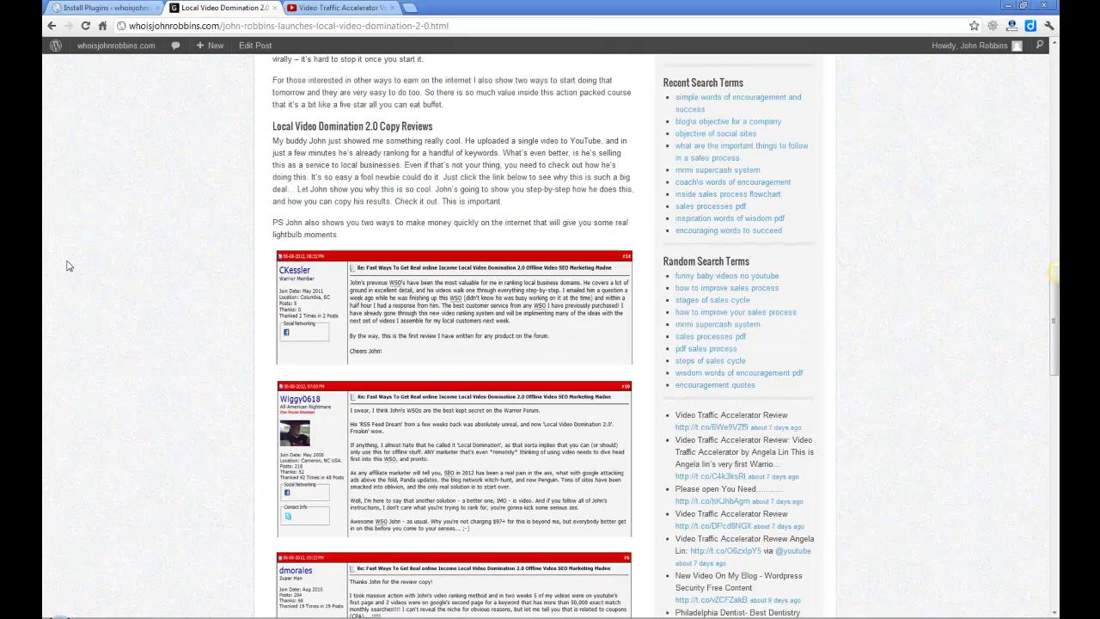
scroll(69, 266, "up", 5)
scroll(69, 266, "down", 15)
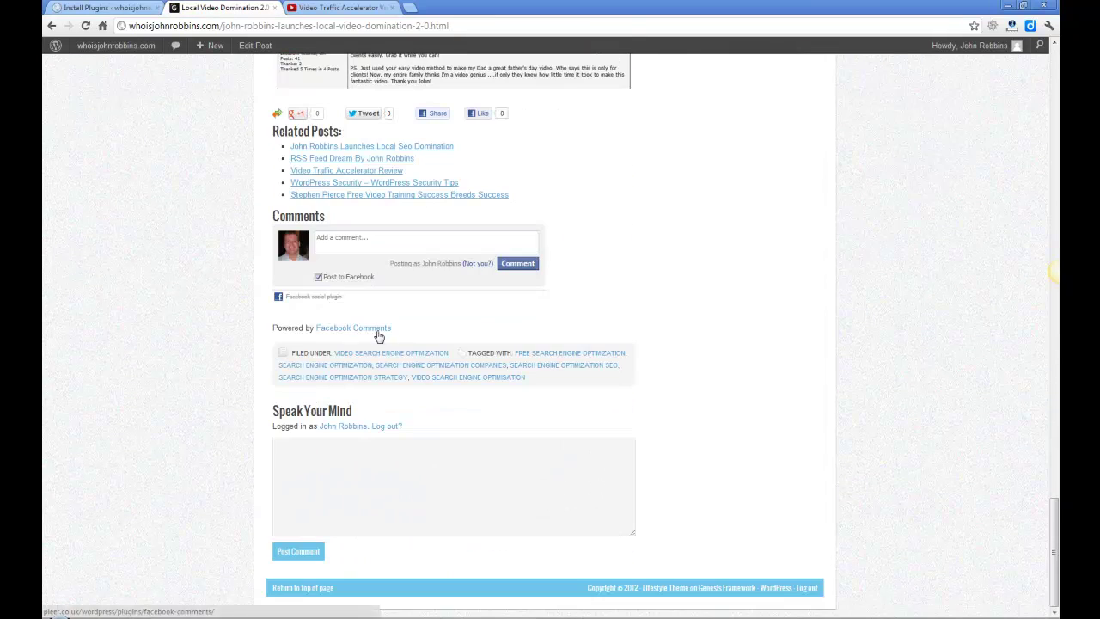
Search the installable plugins for "facebook comments", and return to the WordPress Dashboard.
left_click(105, 7)
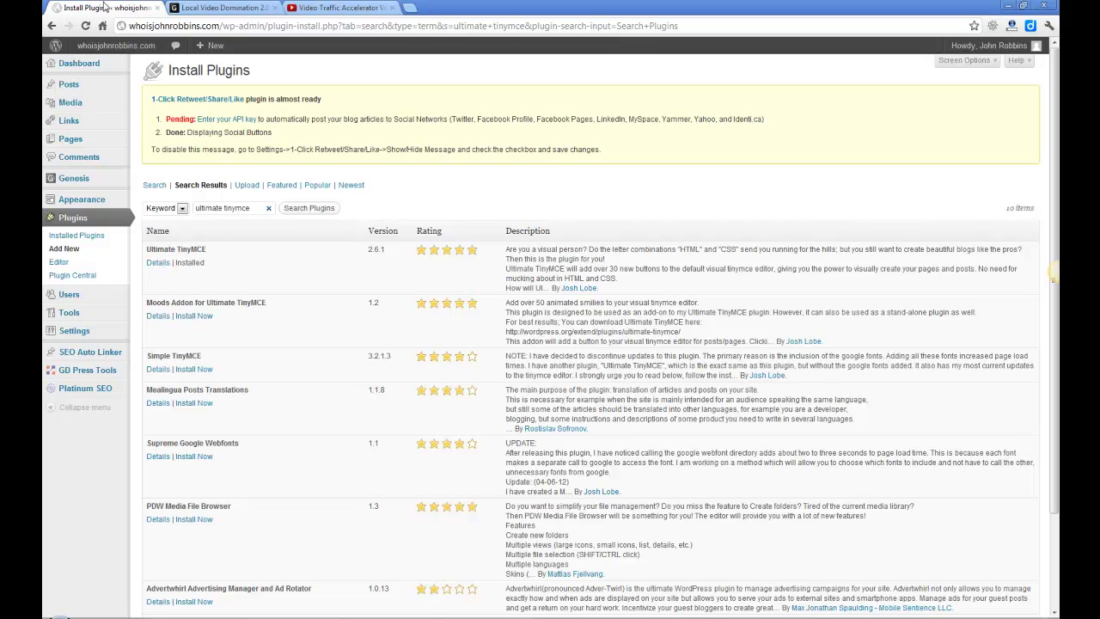
triple_click(195, 211)
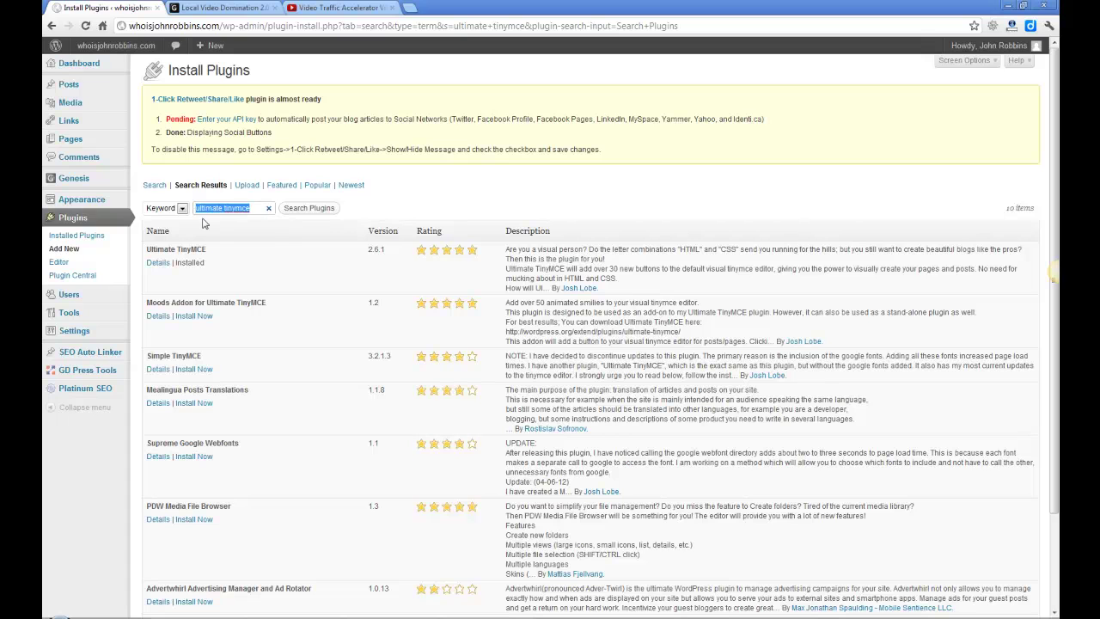
type("facebook comments")
left_click(314, 209)
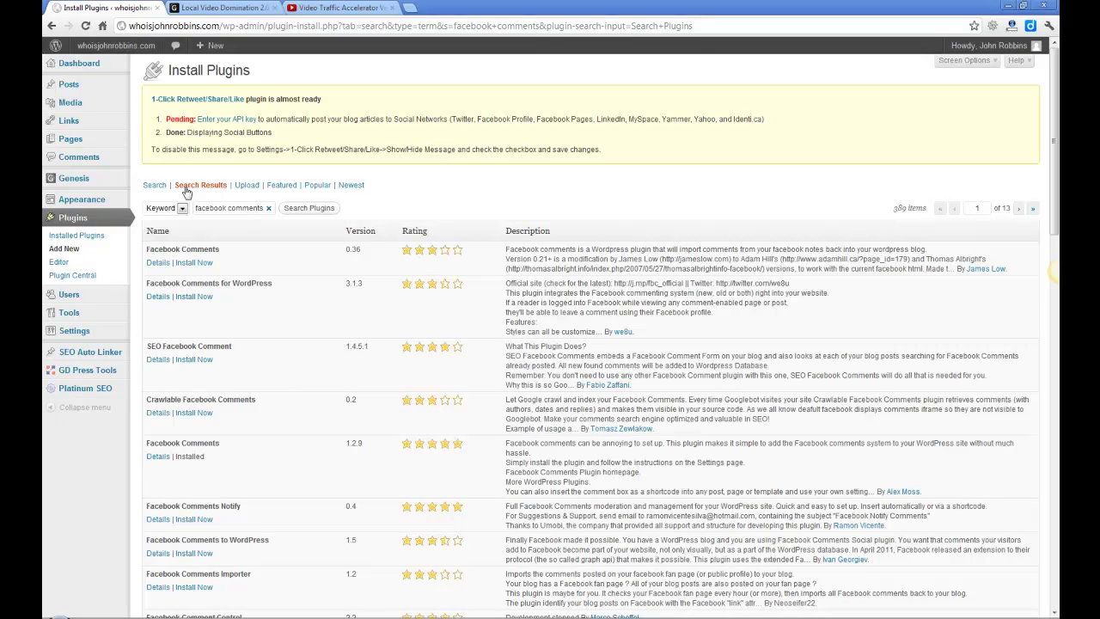
left_click(81, 67)
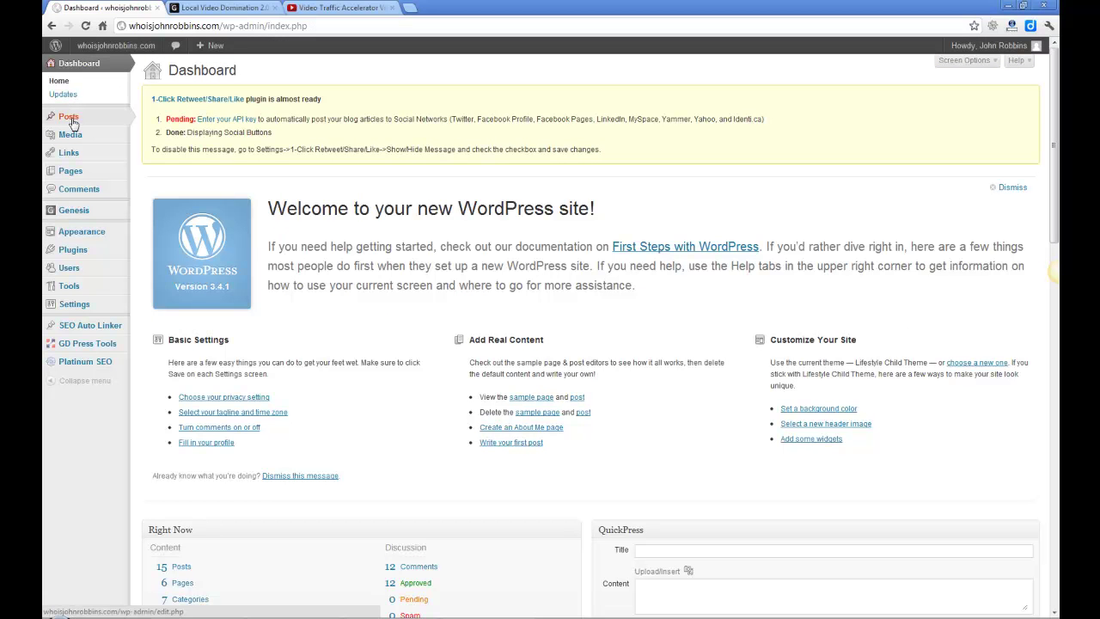
Open the "Video Traffic Accelerator Video Marketing Tips" post for editing and add an empty line above the "If you have not yet bought" link.
left_click(73, 123)
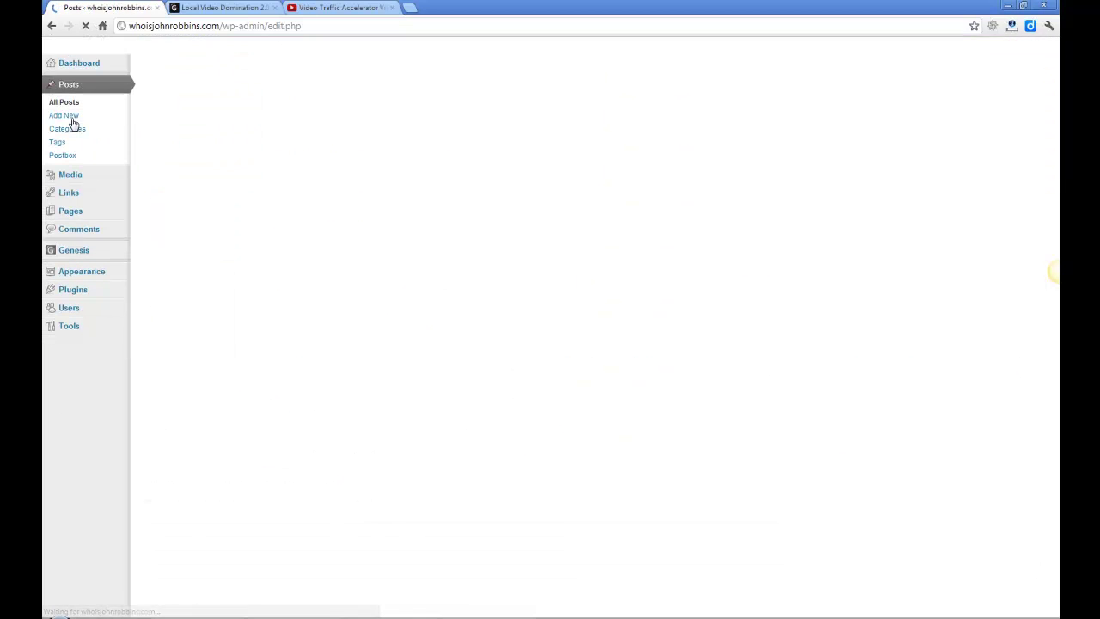
left_click(225, 259)
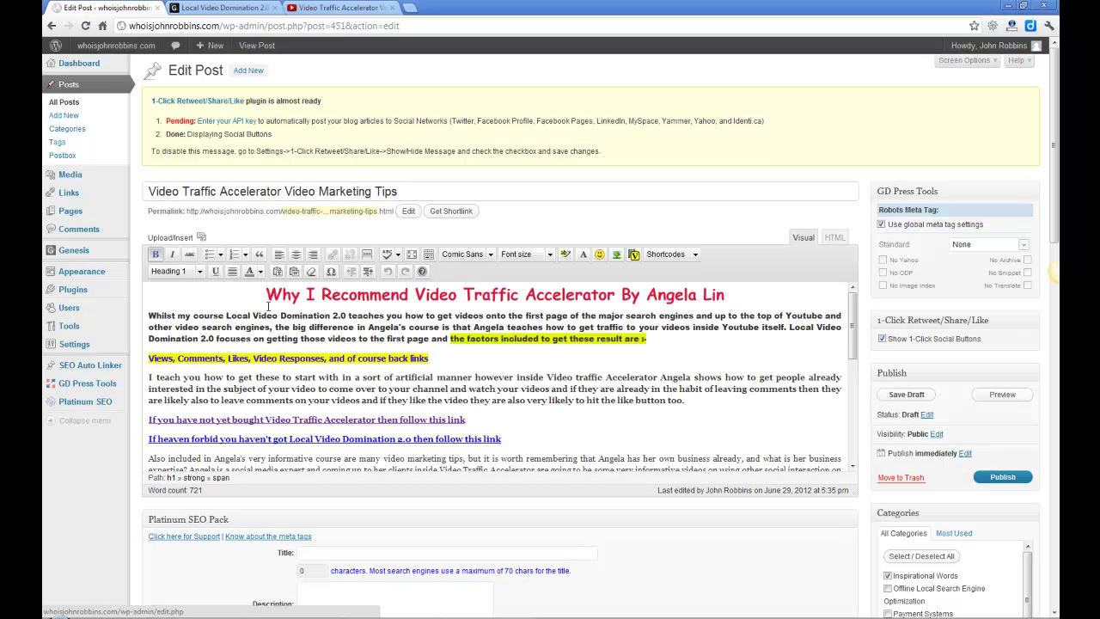
scroll(366, 385, "down", 1)
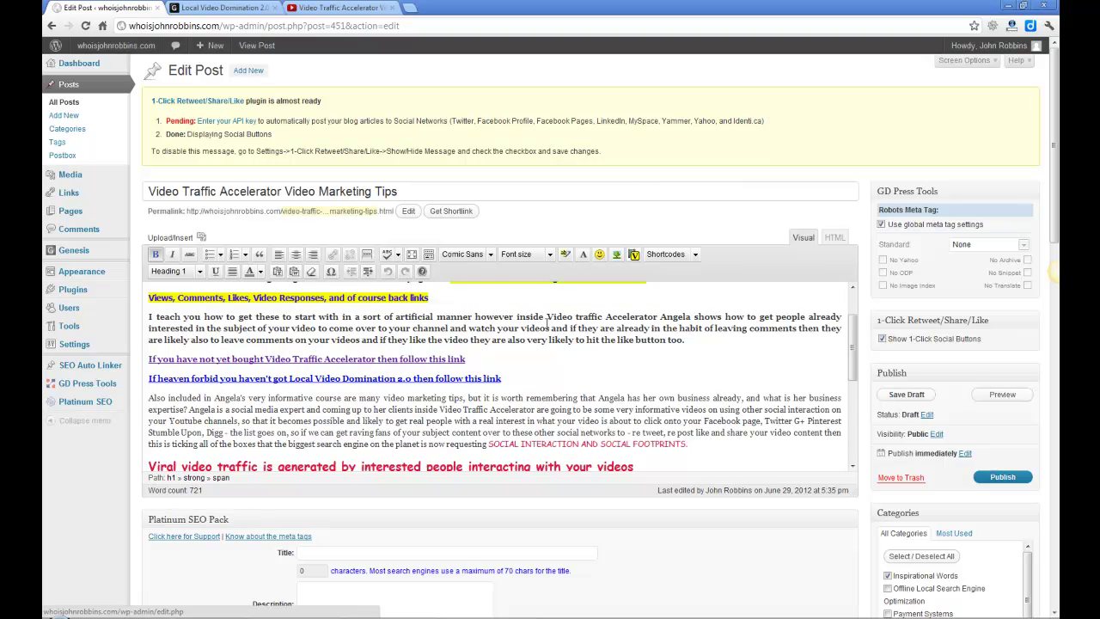
scroll(546, 324, "down", 1)
scroll(269, 343, "up", 1)
left_click(160, 347)
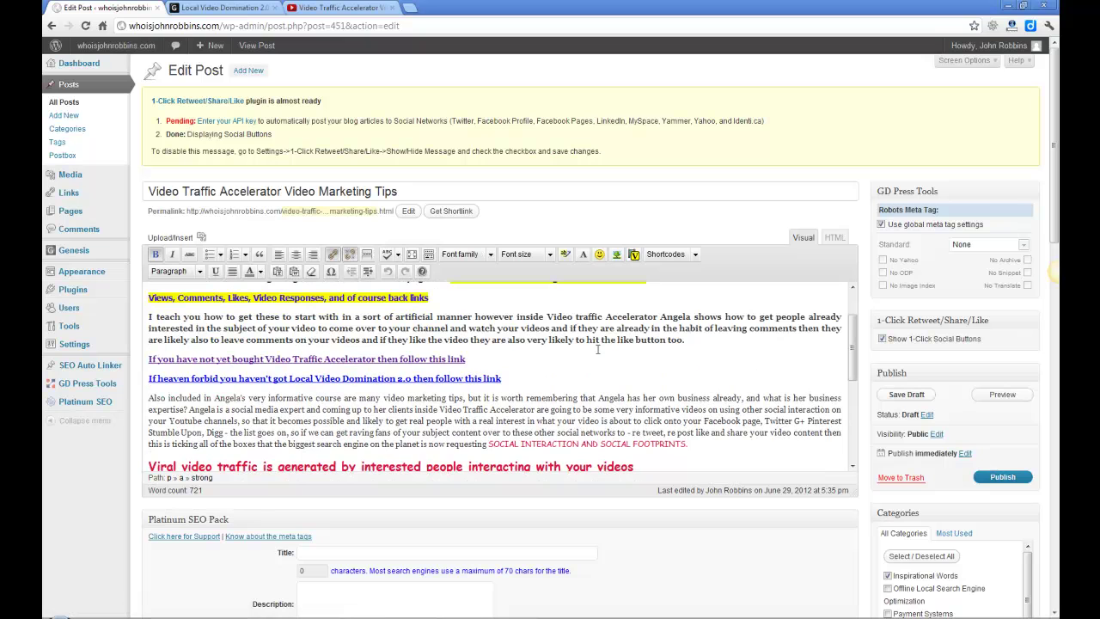
key("Left")
key("Return")
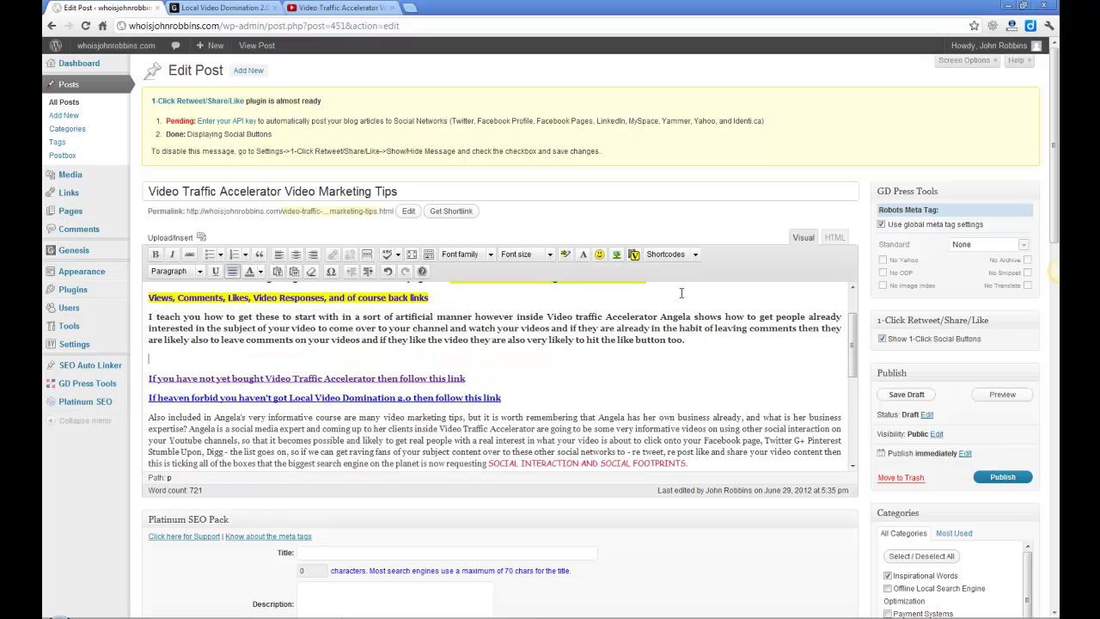
Start inserting a video shortcode on the empty line, using the YouTube video's ID 4yUJLEsNc8Y from its page address.
left_click(634, 254)
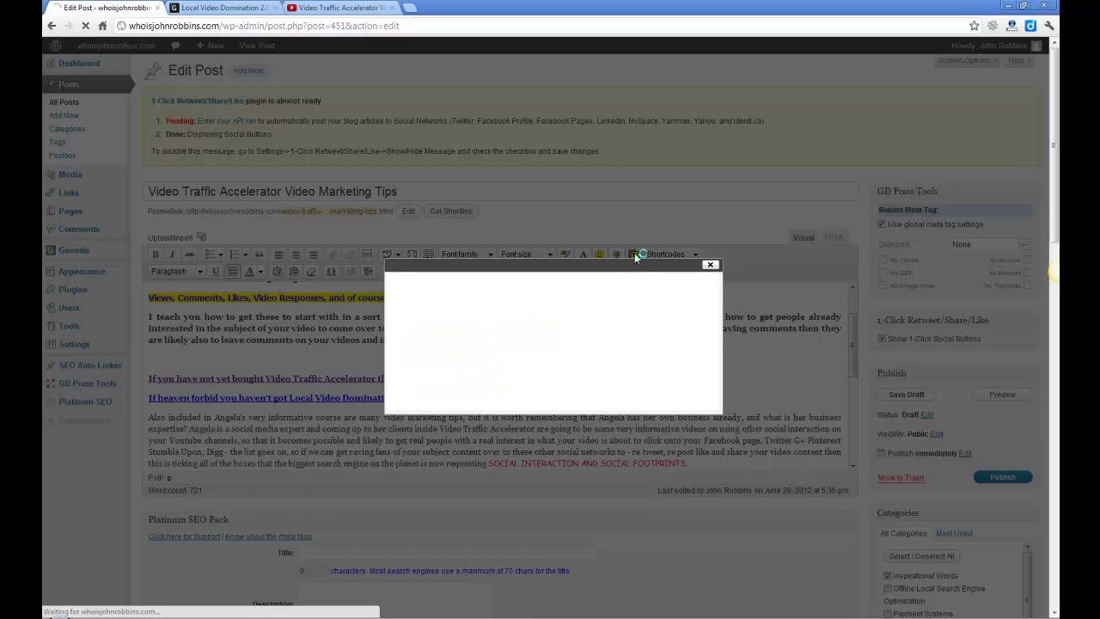
left_click(337, 8)
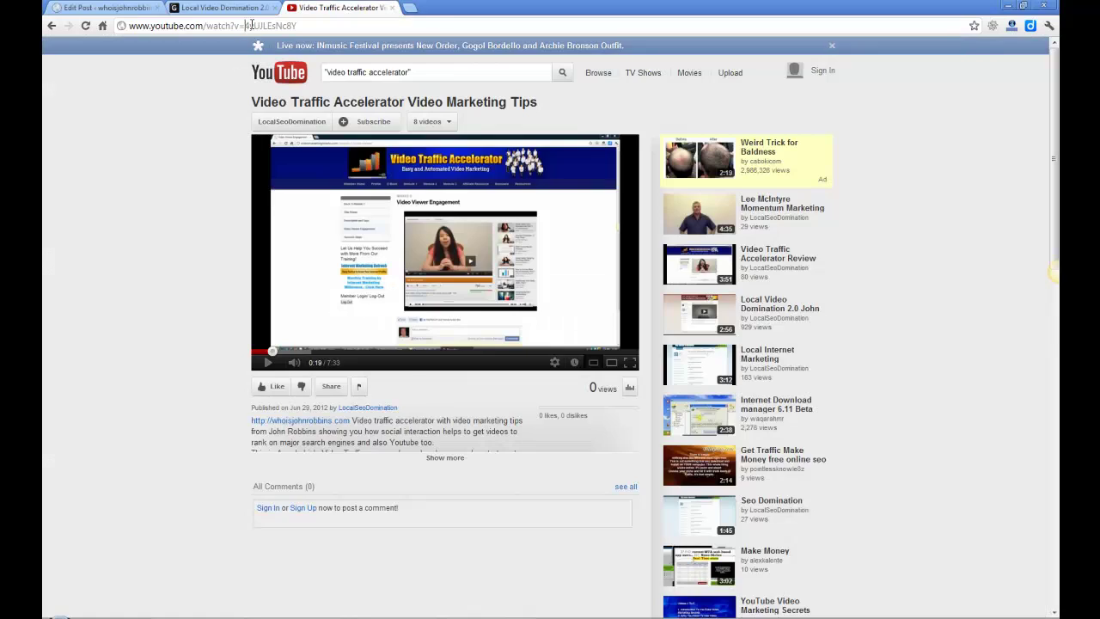
key("ctrl+shift+Tab")
left_click(107, 8)
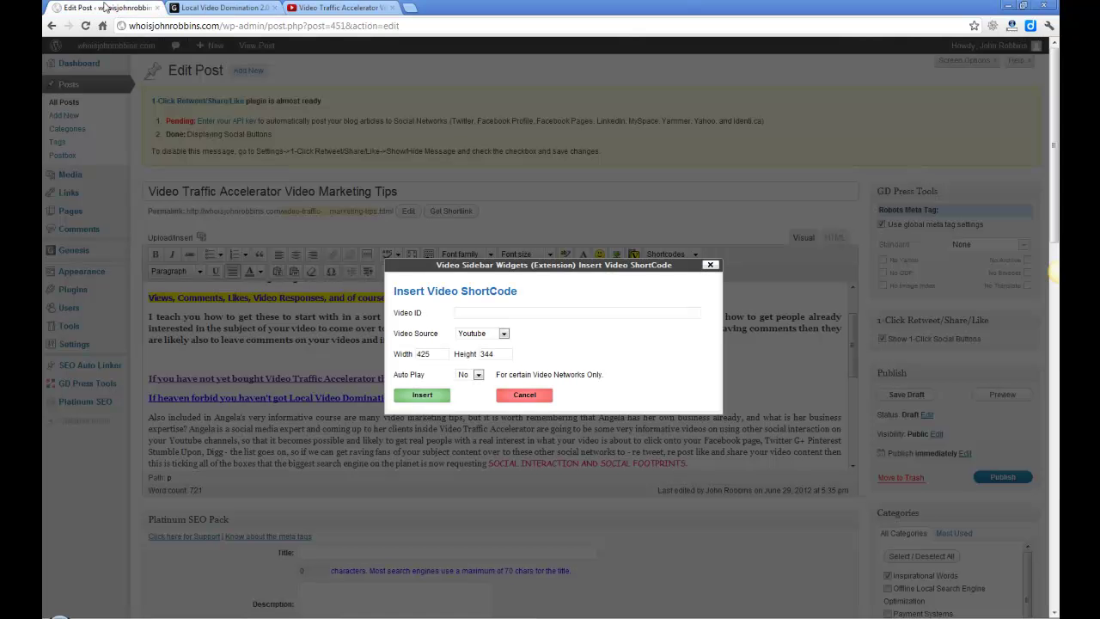
left_click(507, 312)
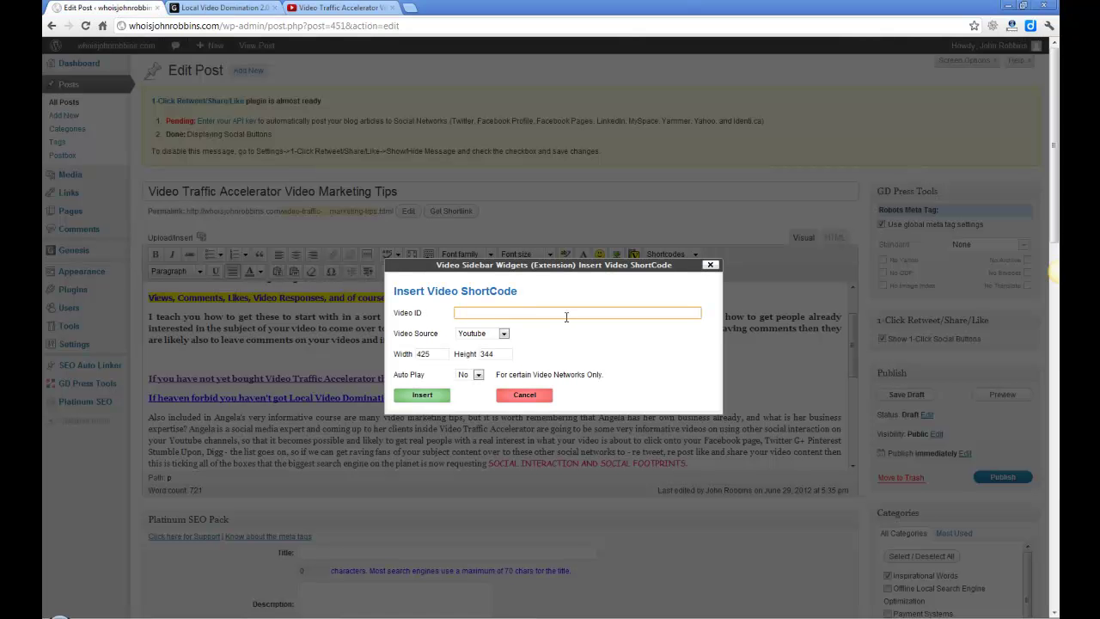
type("4yUJLEsNc8Y")
Set the video width to 550, keep Auto Play at No, and insert the shortcode into the post.
double_click(414, 356)
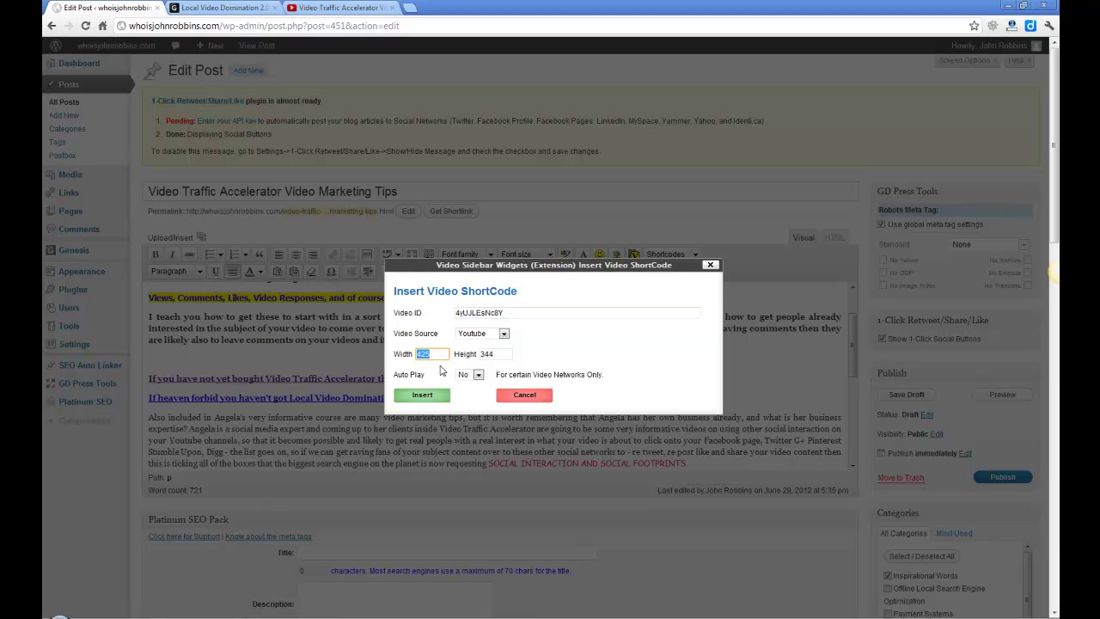
type("550")
left_click(479, 375)
left_click(470, 384)
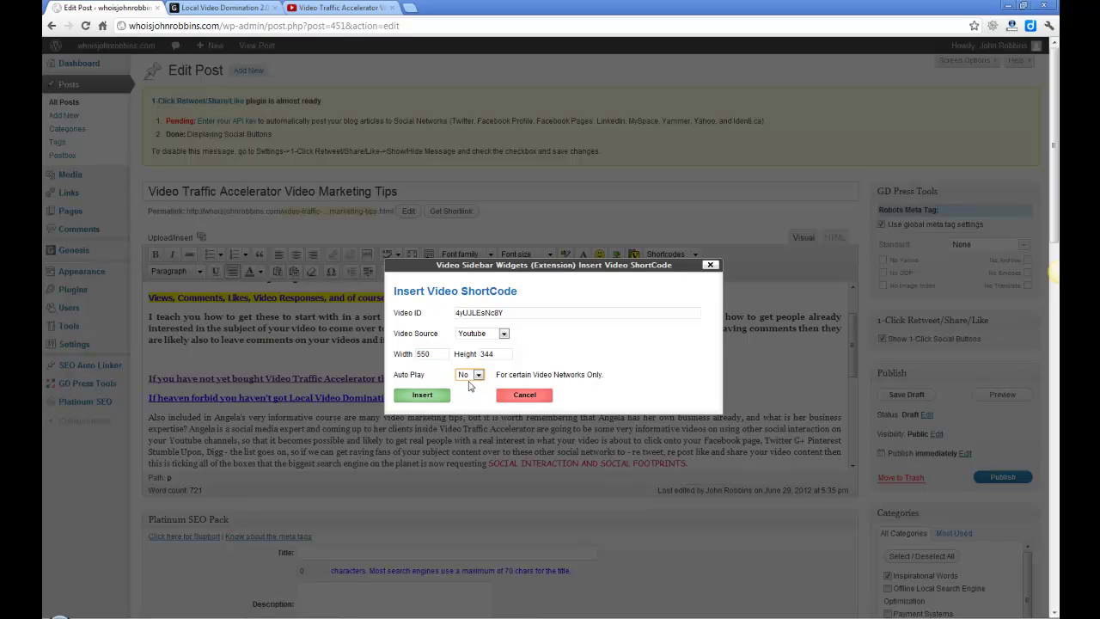
left_click(422, 395)
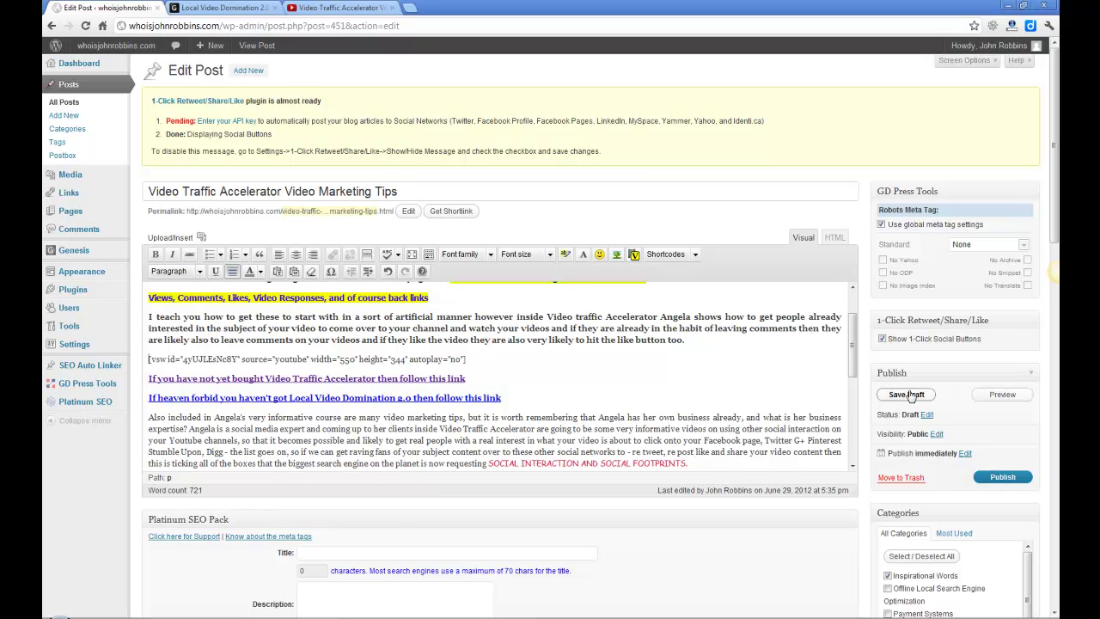
Compare the video ID in the YouTube page address with the shortcode inserted in the post.
left_click(344, 9)
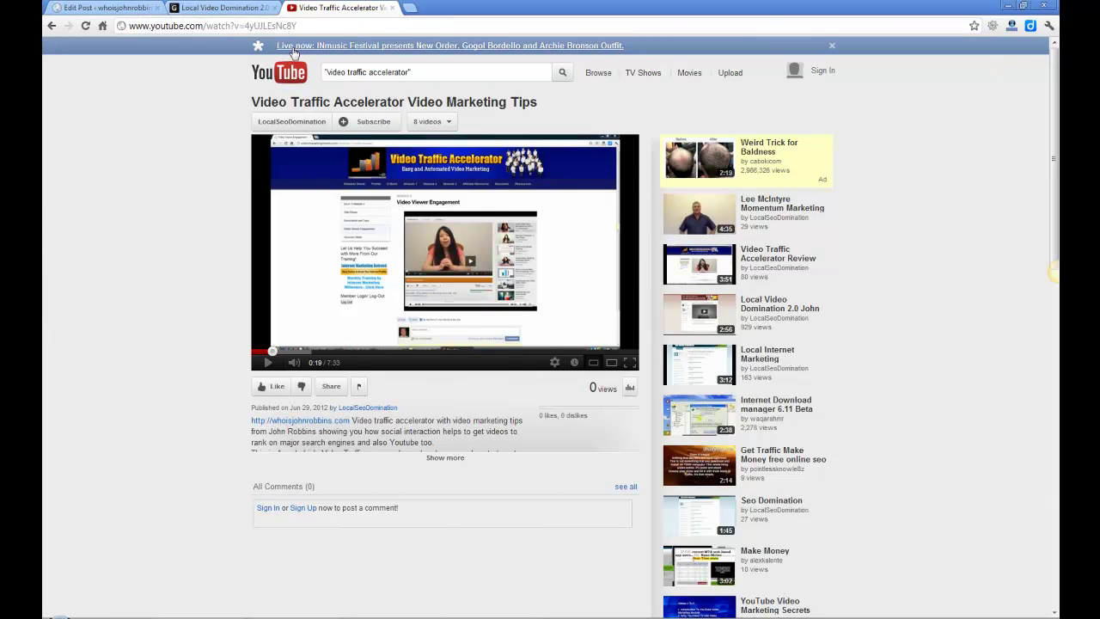
left_click(106, 9)
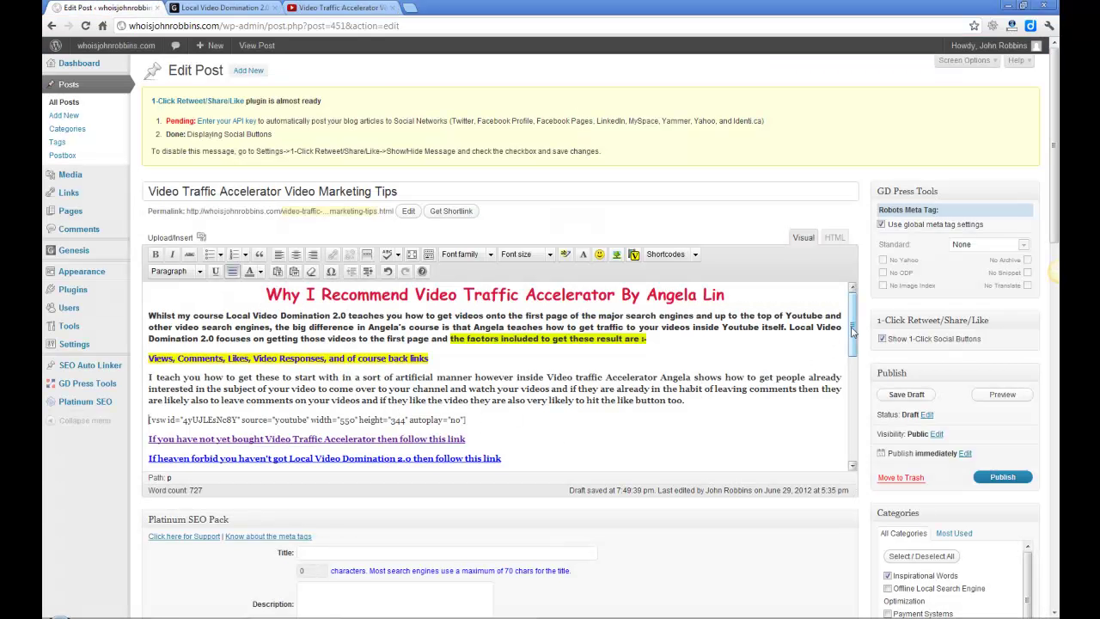
mouse_move(852, 332)
left_mouse_down()
mouse_move(845, 371)
mouse_move(847, 352)
left_mouse_up()
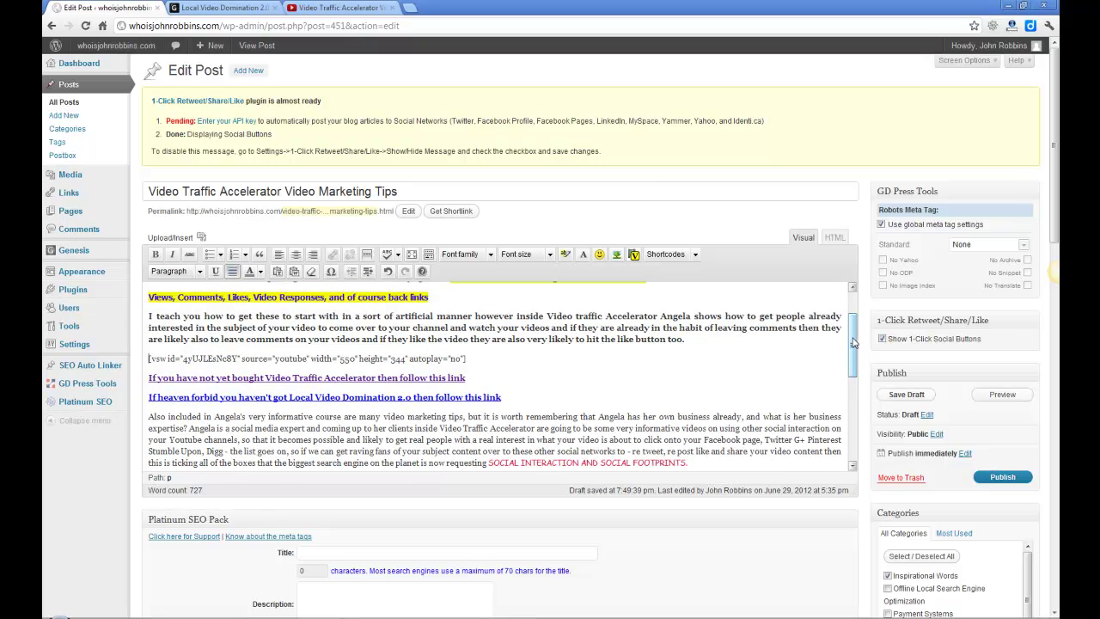
left_click_drag(854, 343, 985, 469)
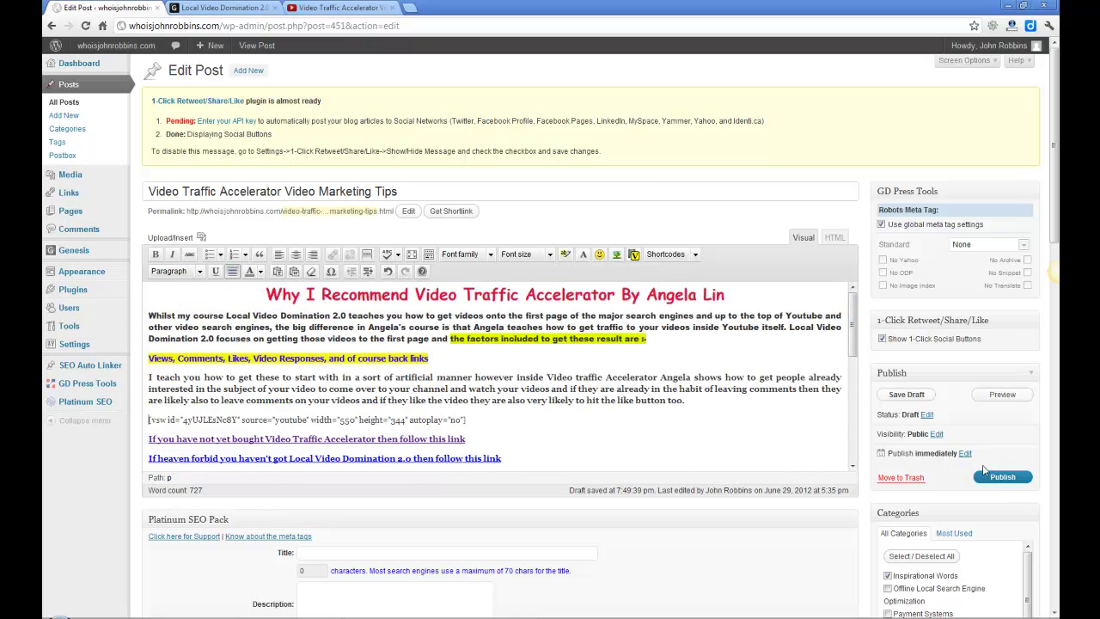
Preview the draft post and review it from the embedded video down to the Comments section.
left_click(1001, 396)
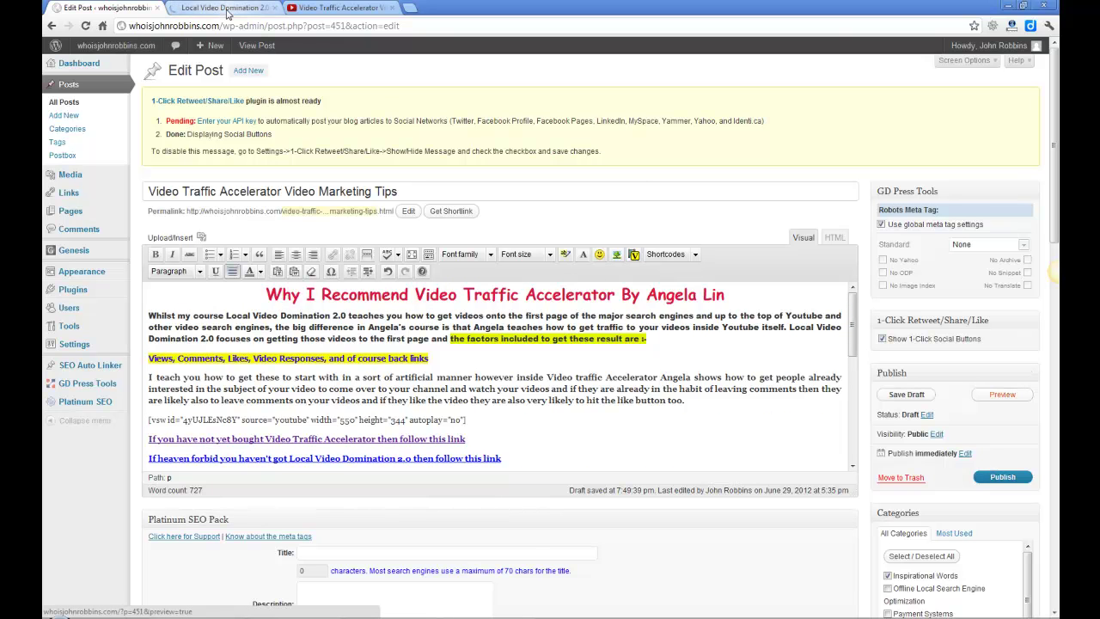
scroll(180, 386, "down", 5)
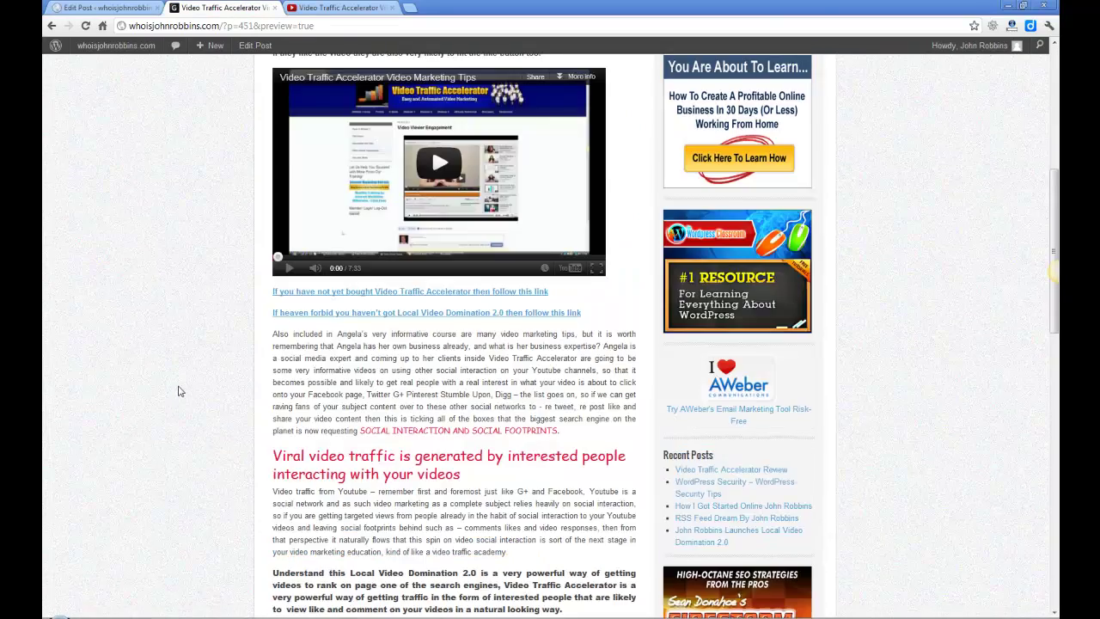
scroll(180, 391, "down", 4)
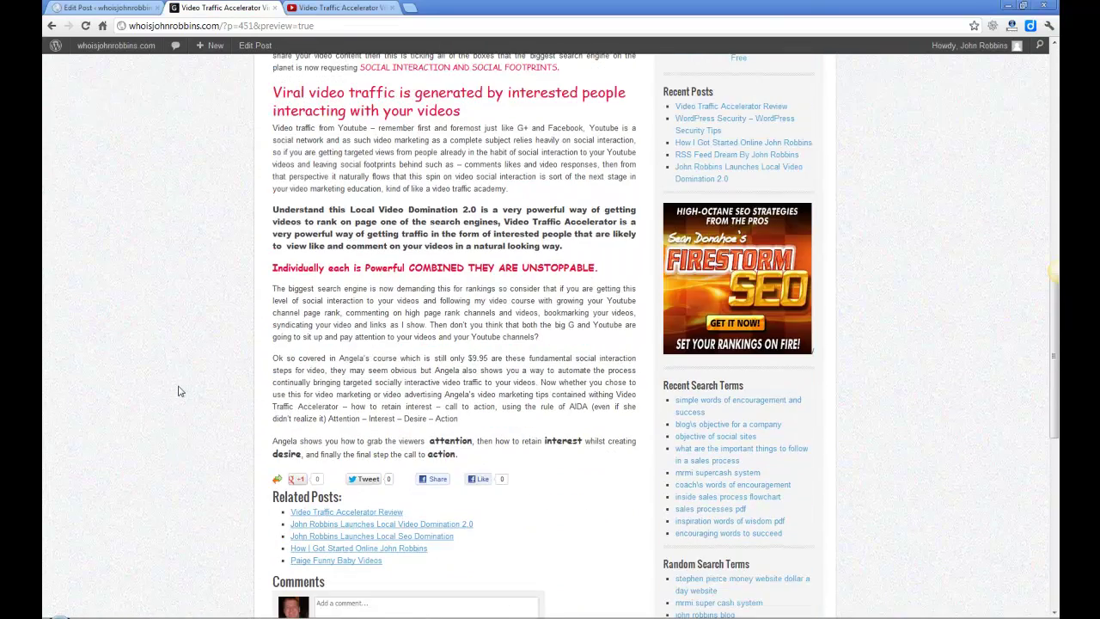
scroll(179, 391, "up", 9)
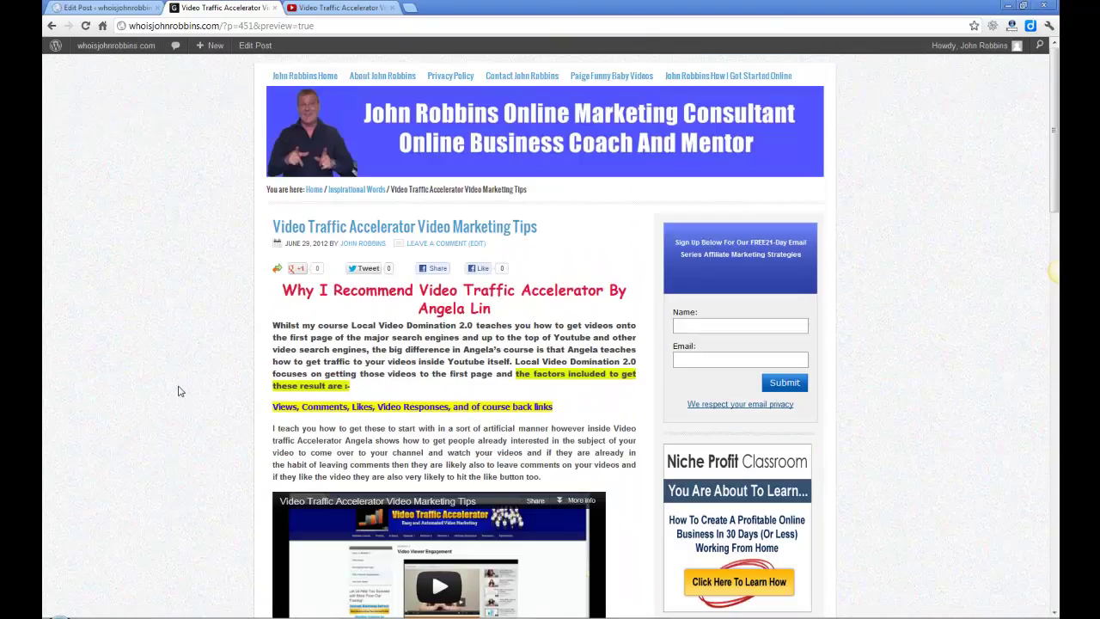
Centre the video shortcode in the post and preview the embedded video's placement.
left_click(114, 8)
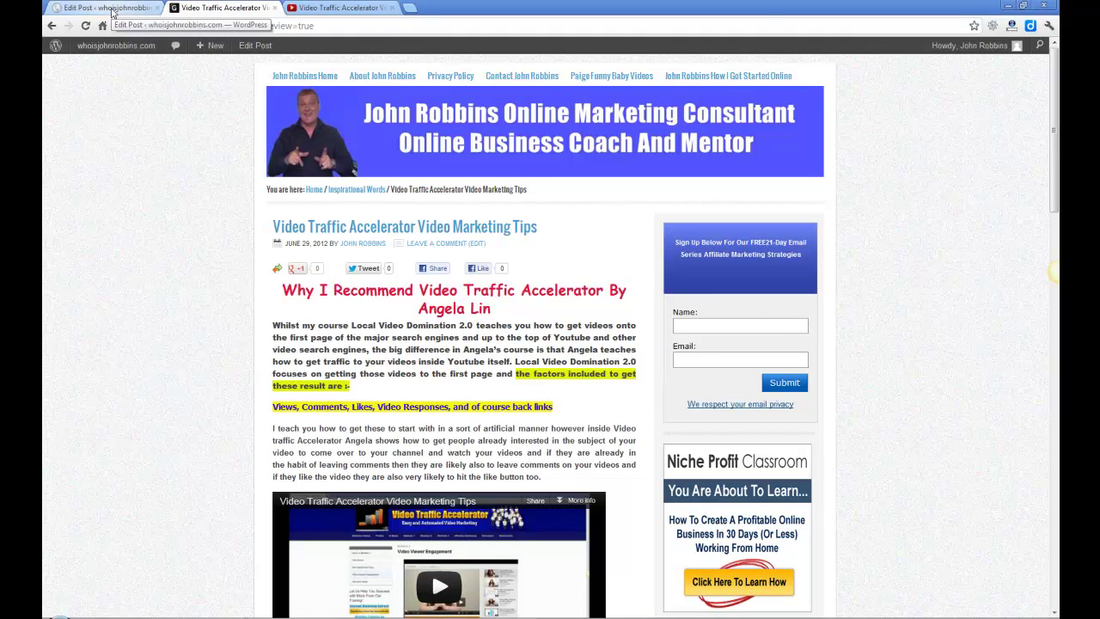
left_click_drag(465, 419, 148, 419)
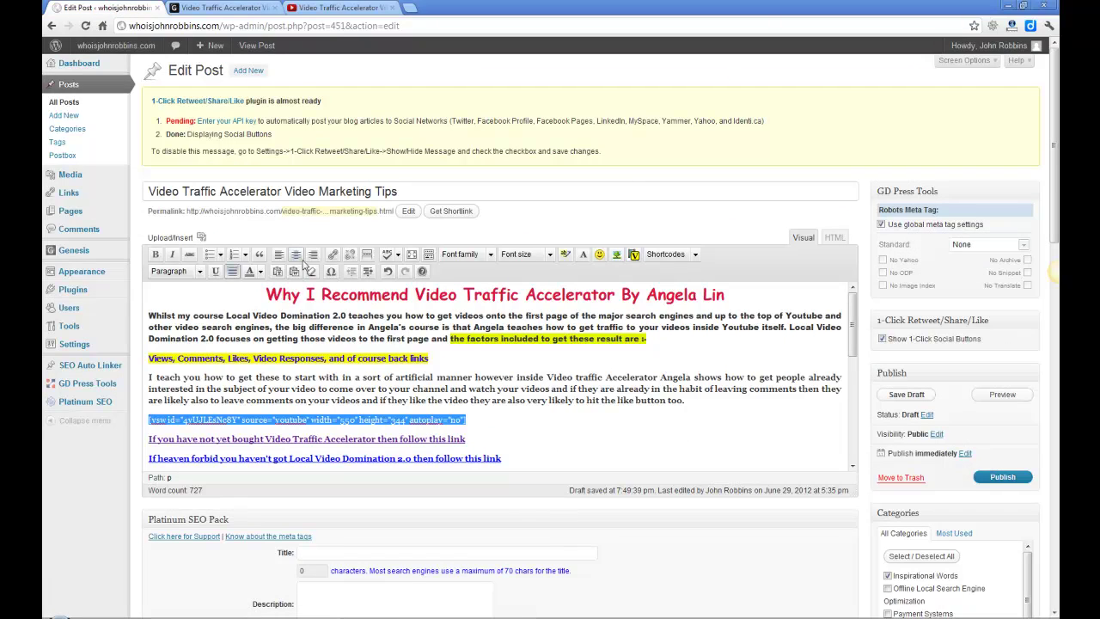
left_click(298, 255)
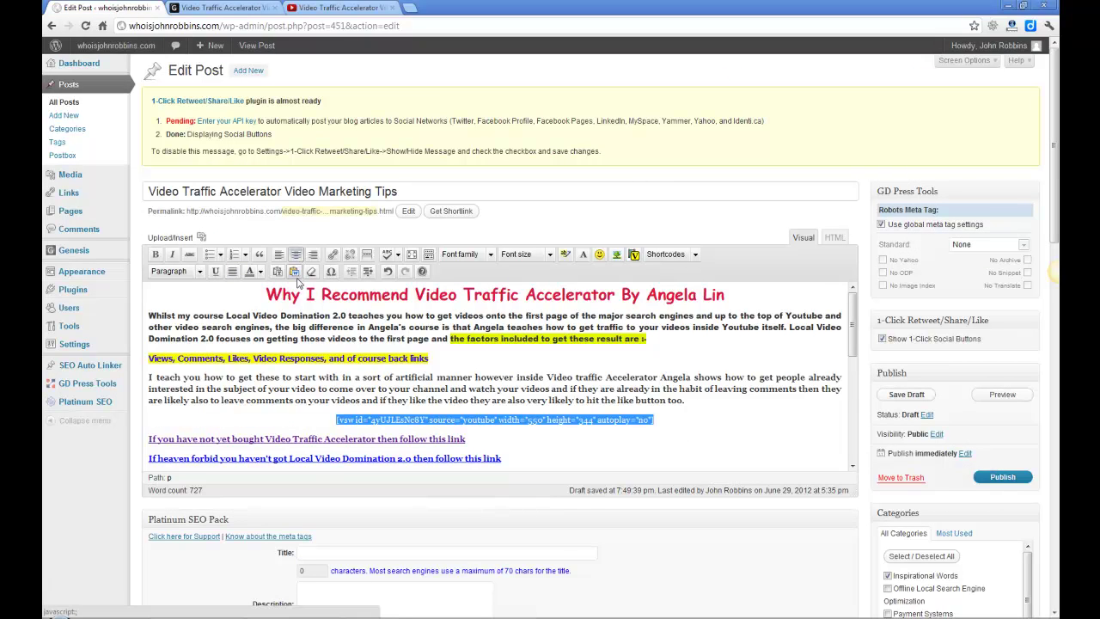
left_click(1002, 397)
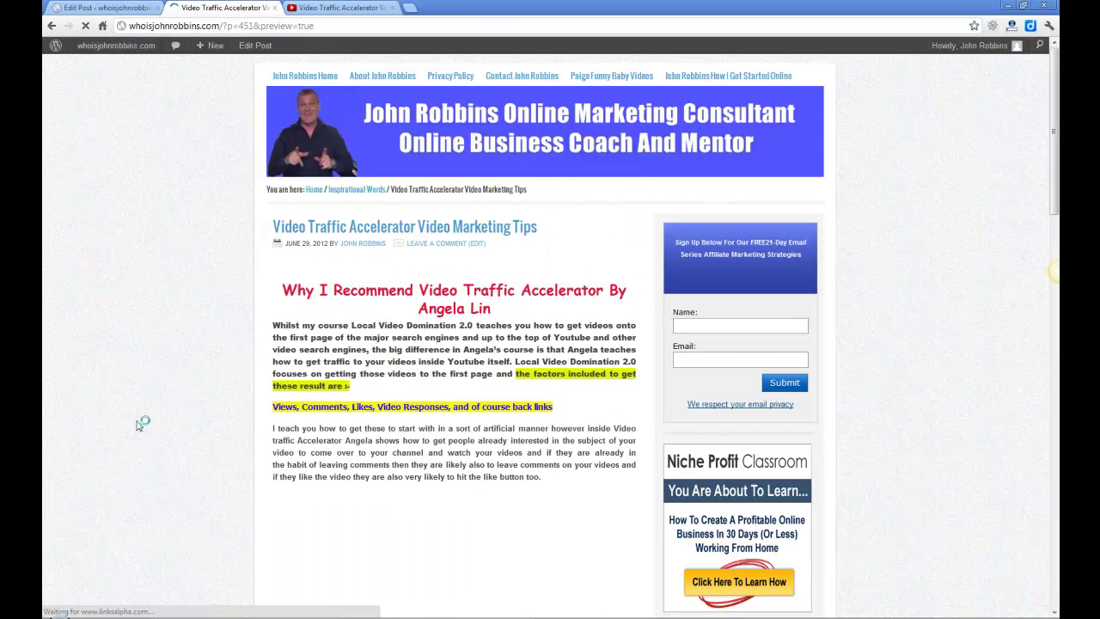
scroll(138, 424, "down", 3)
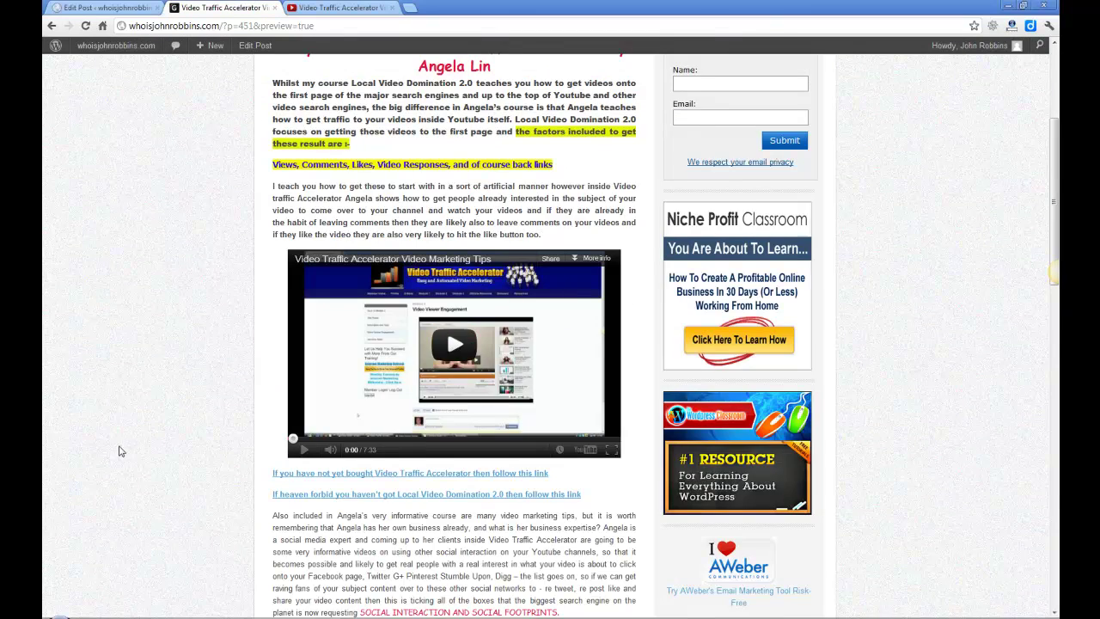
scroll(120, 452, "down", 3)
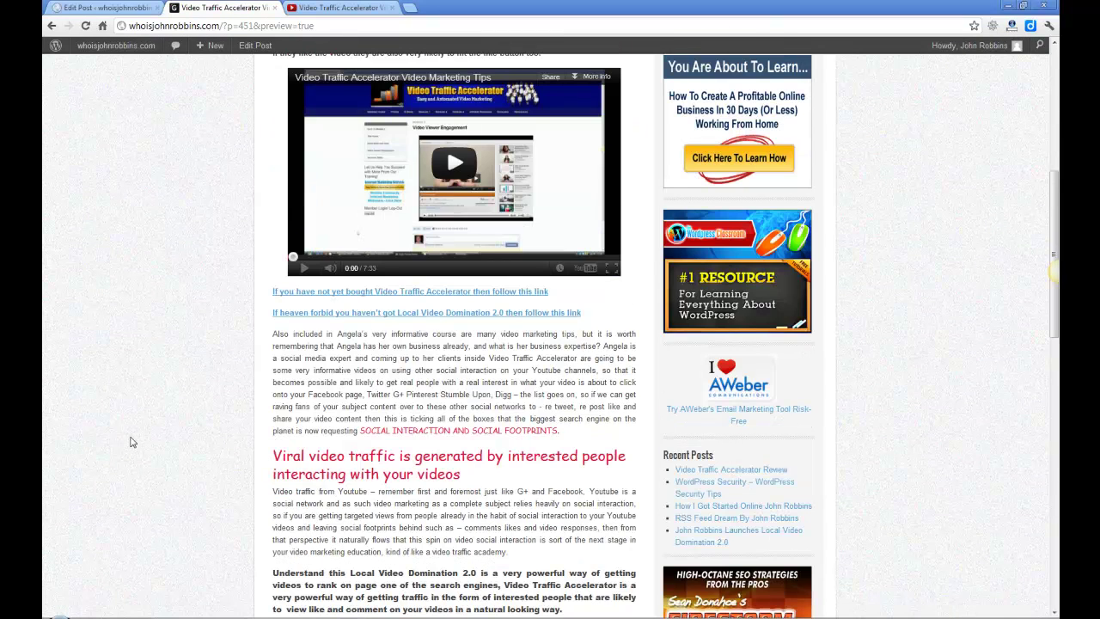
scroll(130, 442, "up", 1)
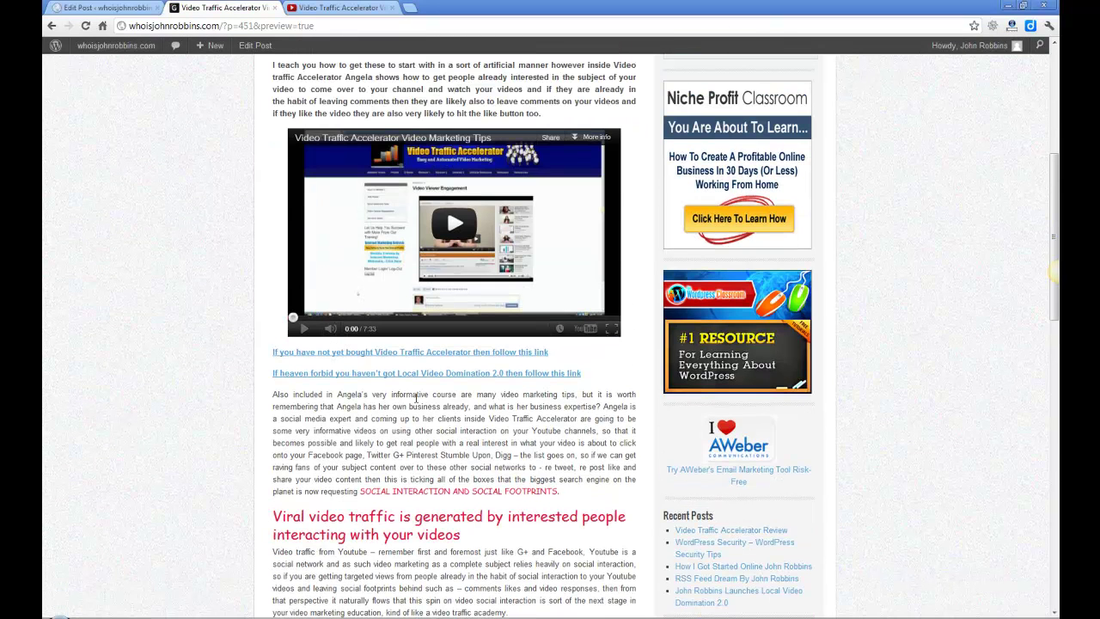
Centre the two "follow this link" lines below the video shortcode and save the draft.
left_click(123, 12)
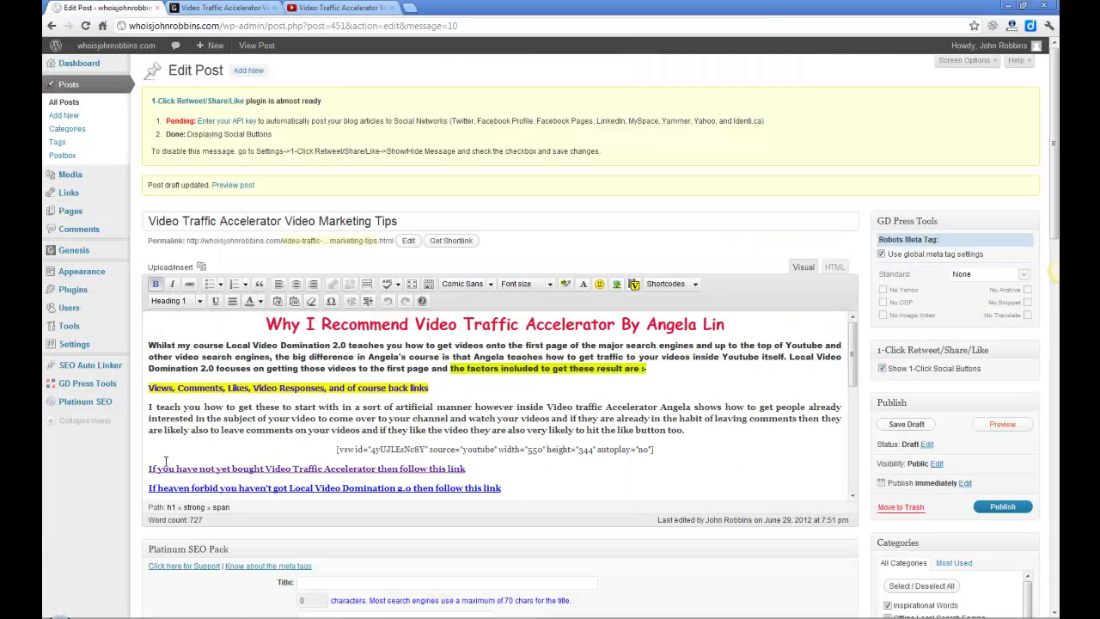
left_click_drag(148, 465, 530, 481)
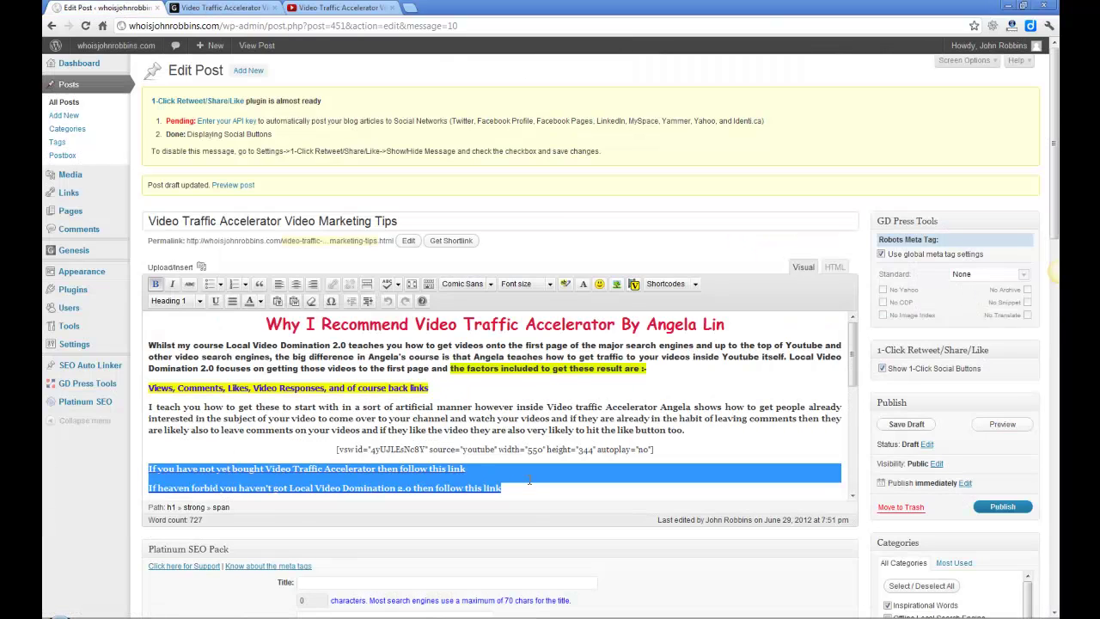
left_click(296, 288)
left_click(904, 428)
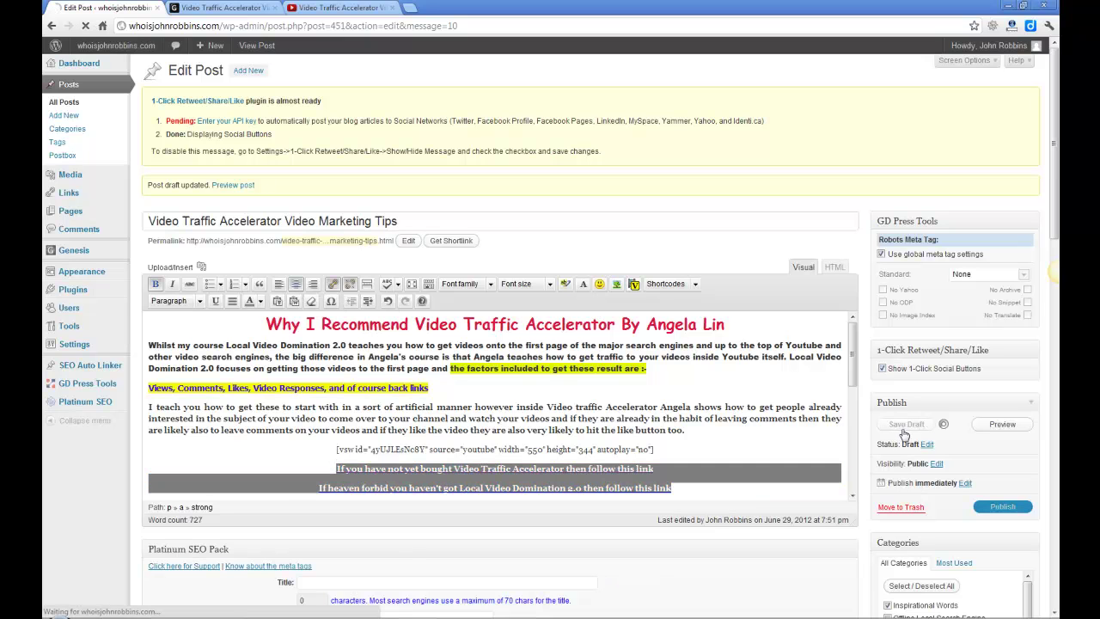
Preview the updated post and review the layout of the video and the two links beneath it.
left_click(1002, 425)
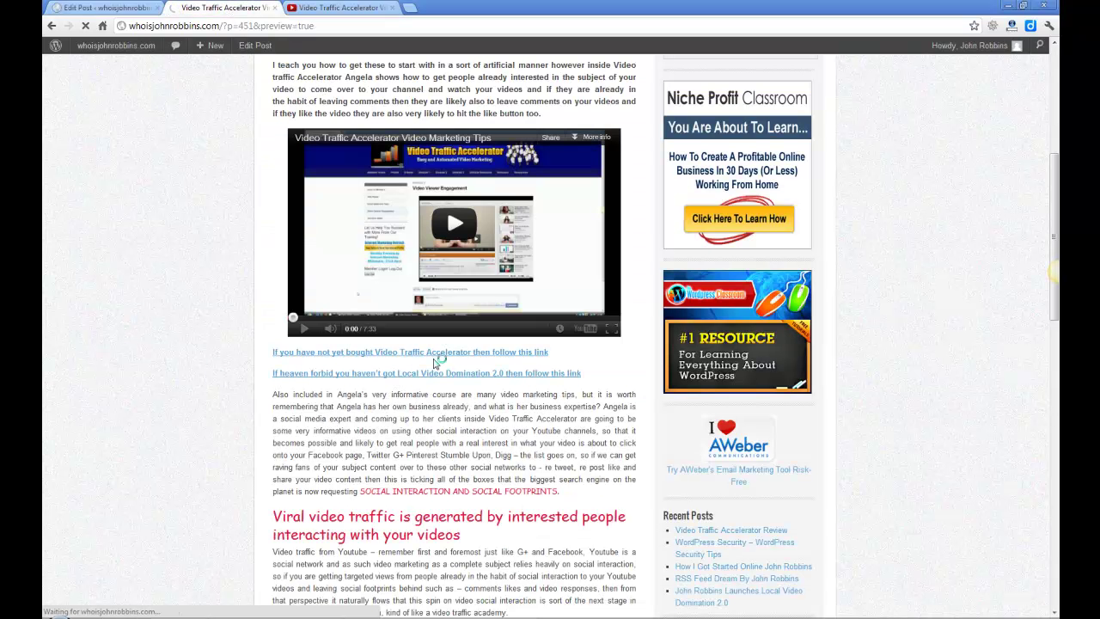
scroll(132, 422, "down", 2)
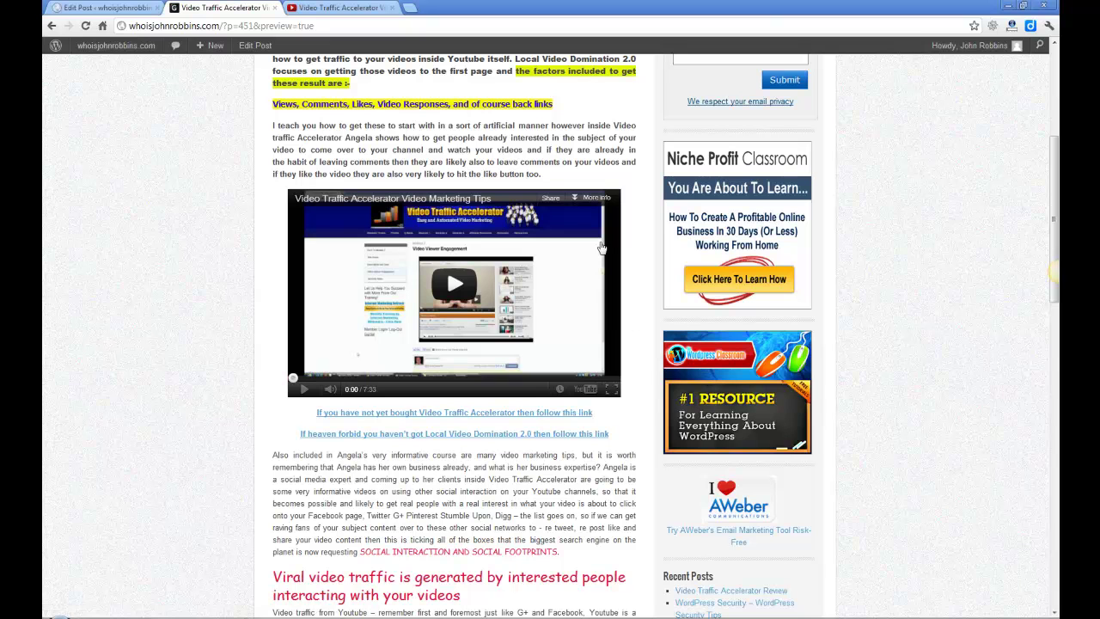
scroll(138, 248, "down", 3)
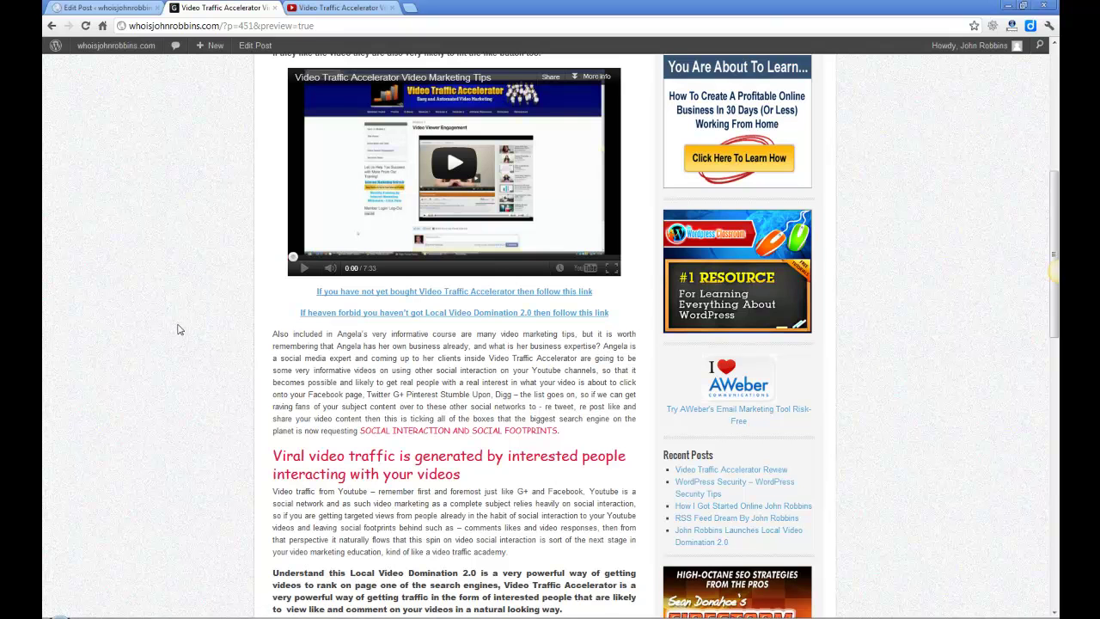
scroll(180, 333, "up", 2)
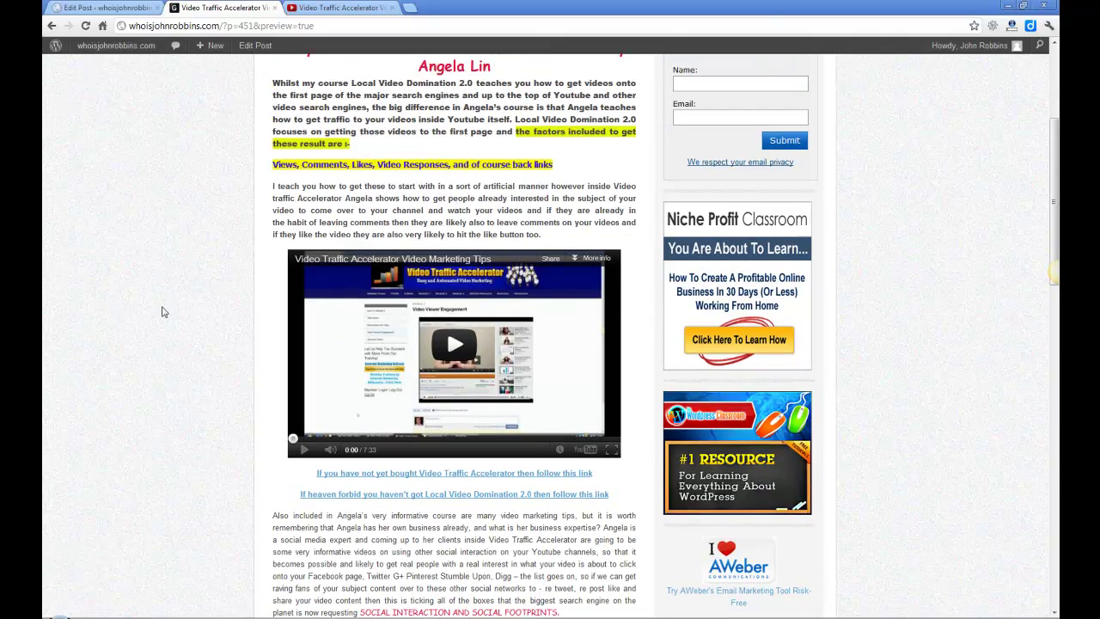
scroll(164, 310, "up", 1)
scroll(164, 310, "up", 3)
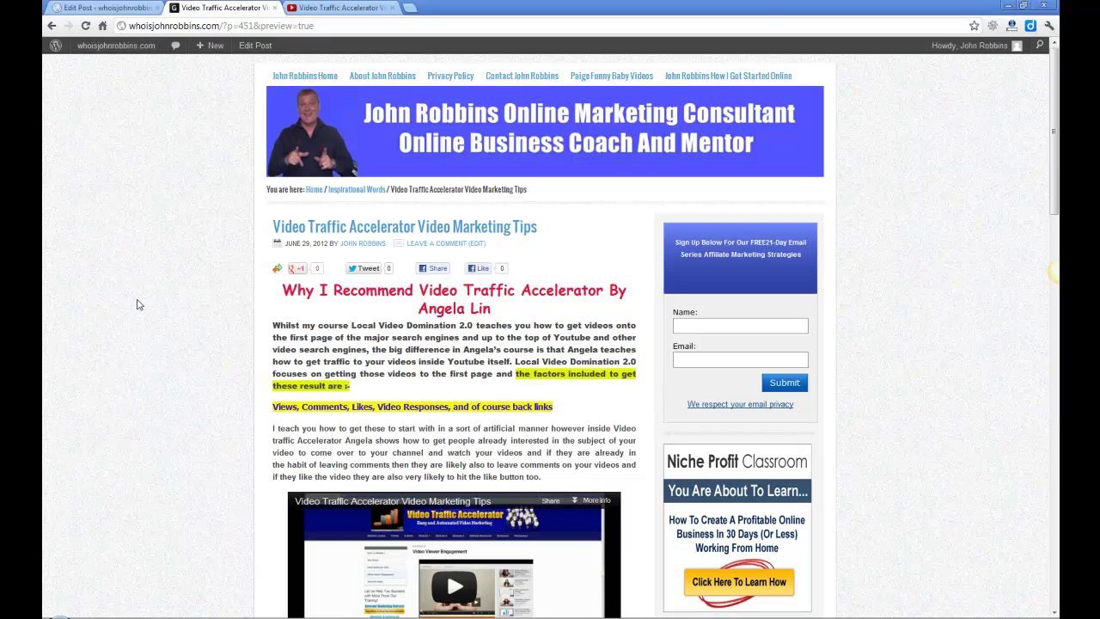
Look through the previewed post once more, from its heading and highlighted text past the centred video and links, returning to the page header.
scroll(140, 306, "down", 3)
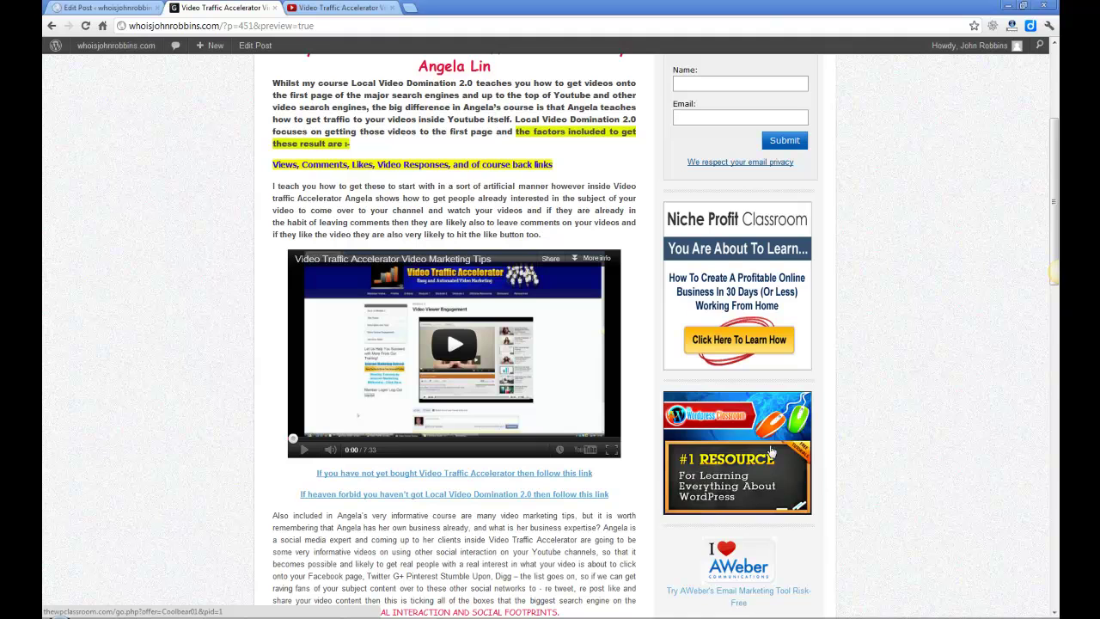
scroll(129, 428, "up", 1)
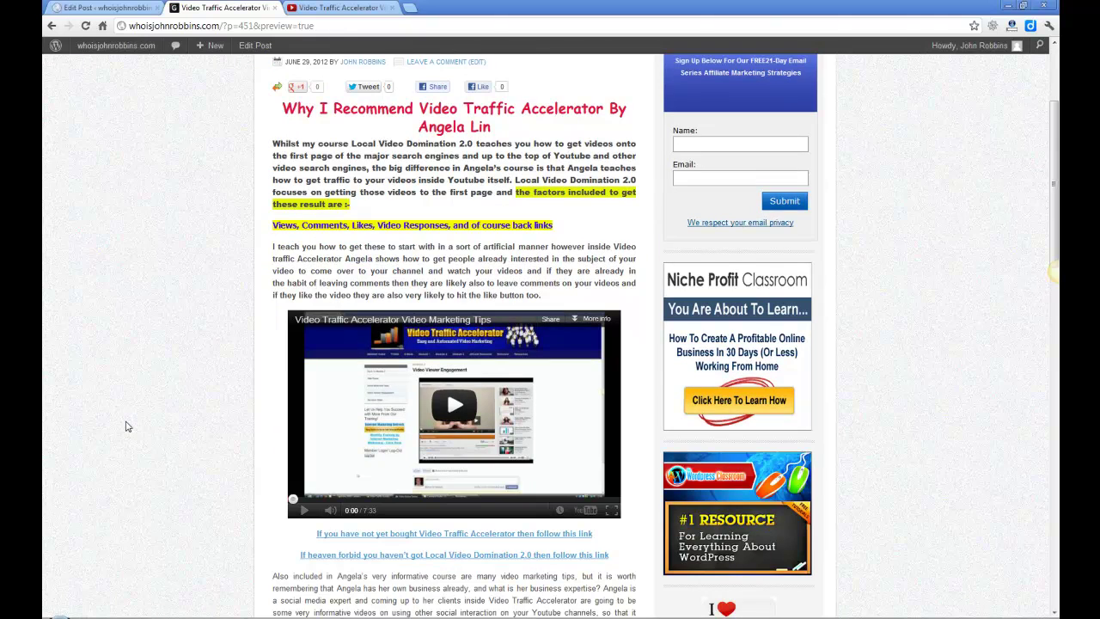
scroll(138, 387, "up", 3)
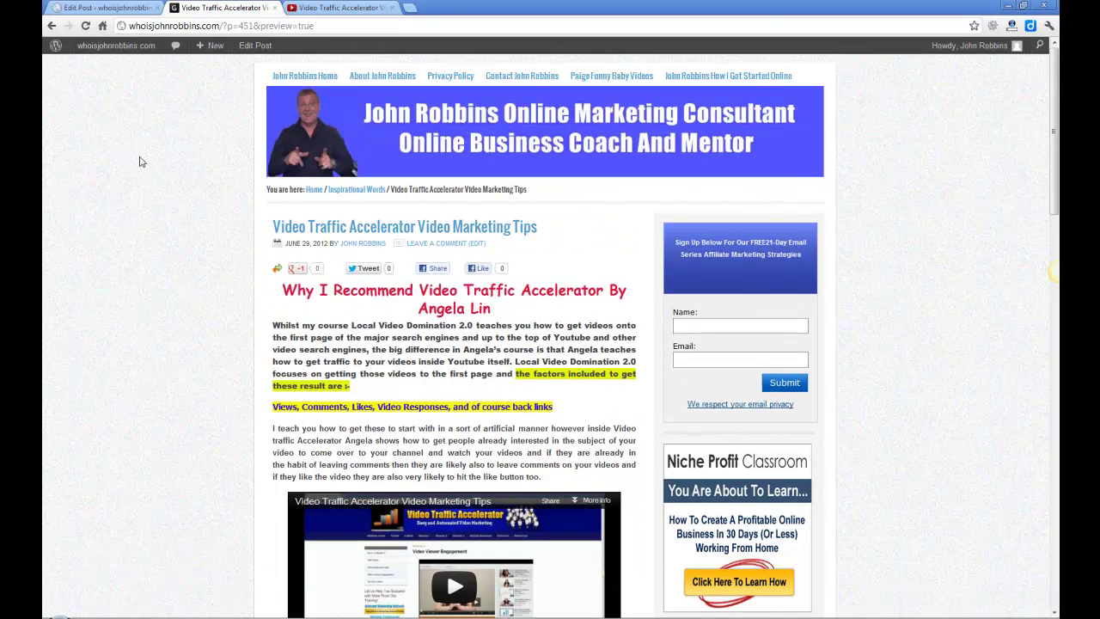
scroll(122, 335, "down", 3)
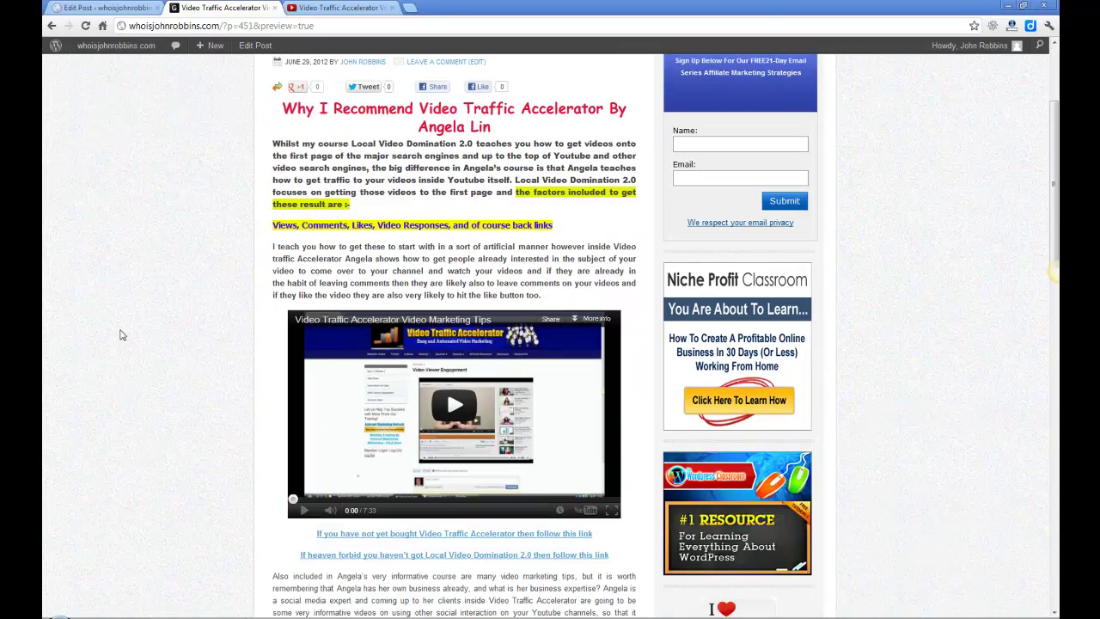
scroll(120, 336, "up", 1)
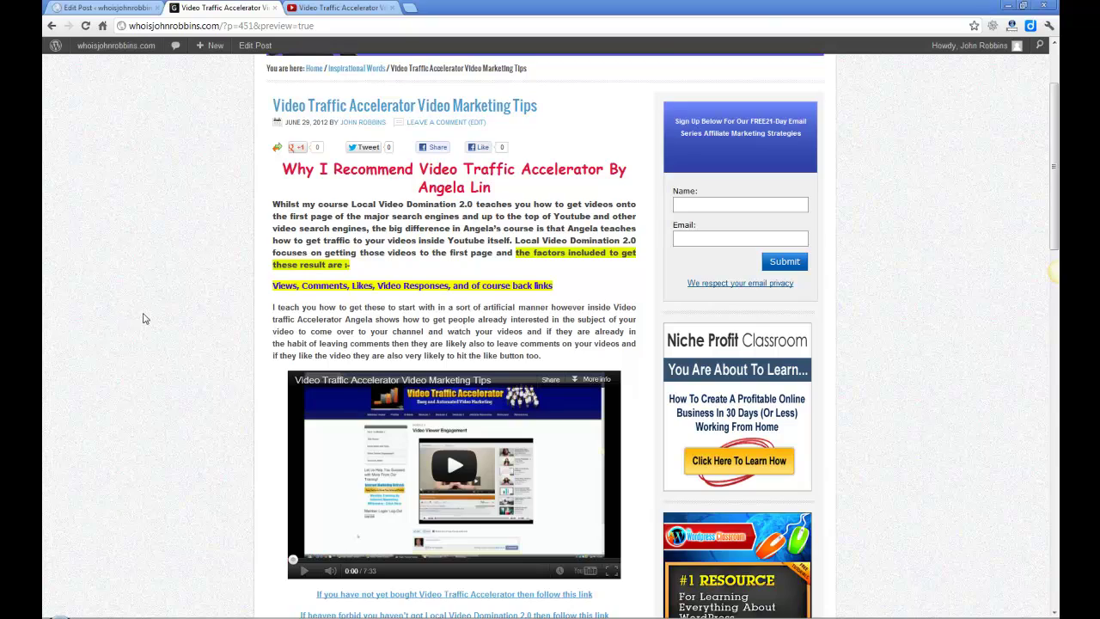
scroll(154, 318, "down", 15)
scroll(153, 251, "up", 15)
scroll(153, 252, "up", 3)
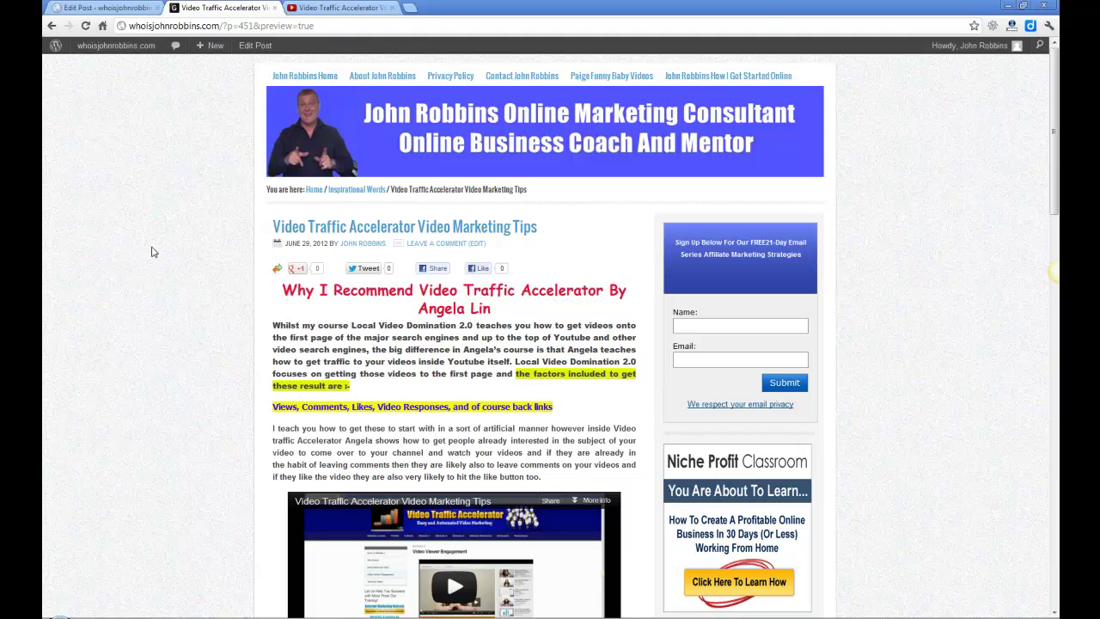